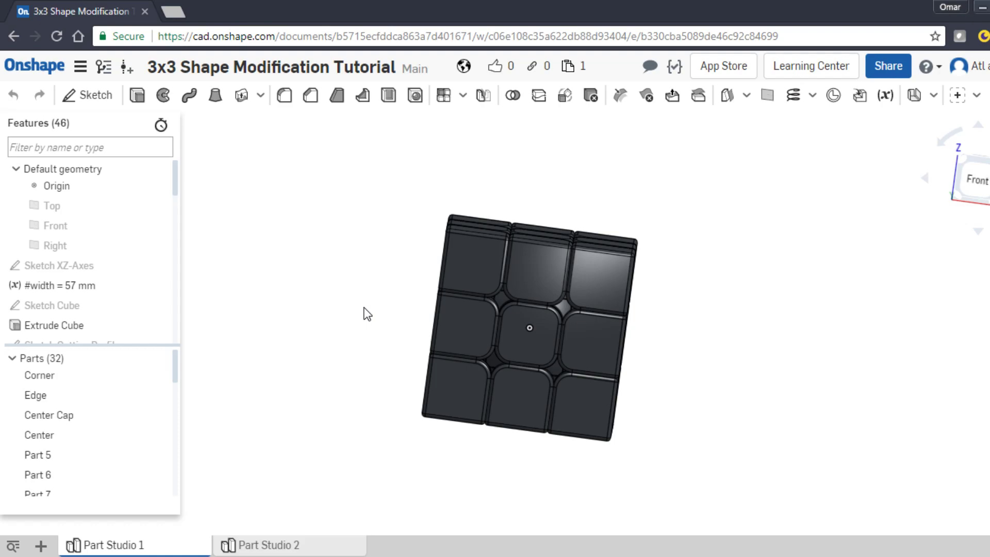
Step: Examine the 3x3 cube model from several sides and look through its parts list
right_drag(367, 314, 438, 321)
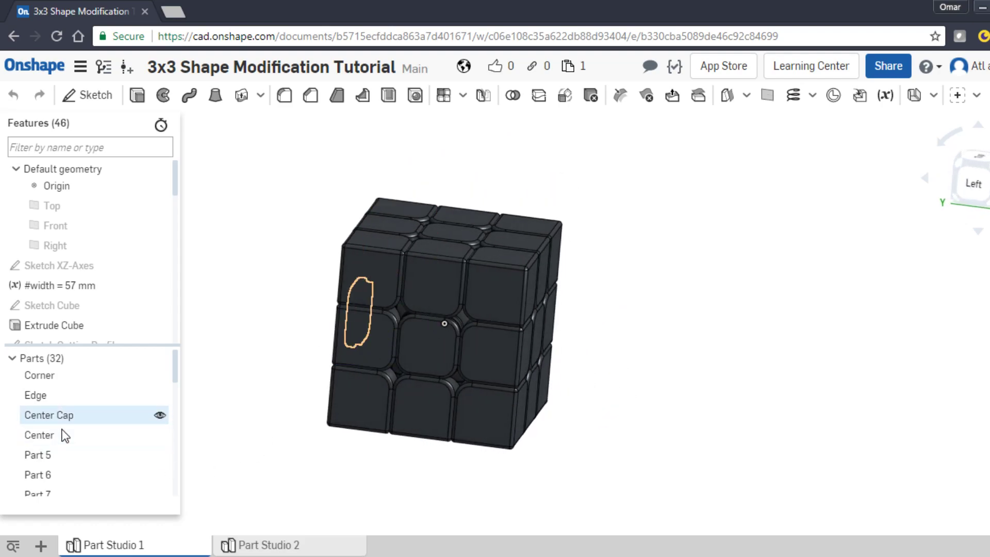
scroll(62, 435, down, 9)
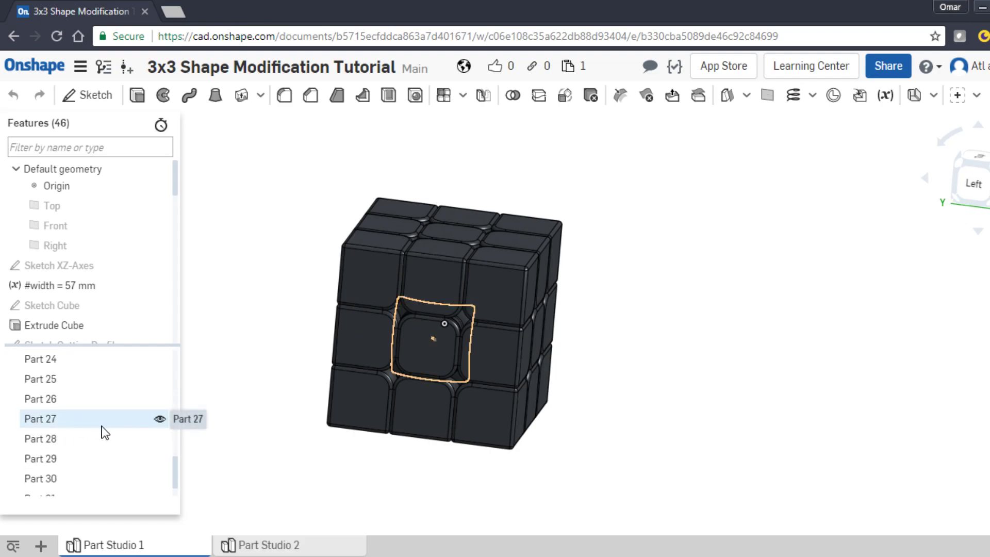
scroll(103, 430, up, 9)
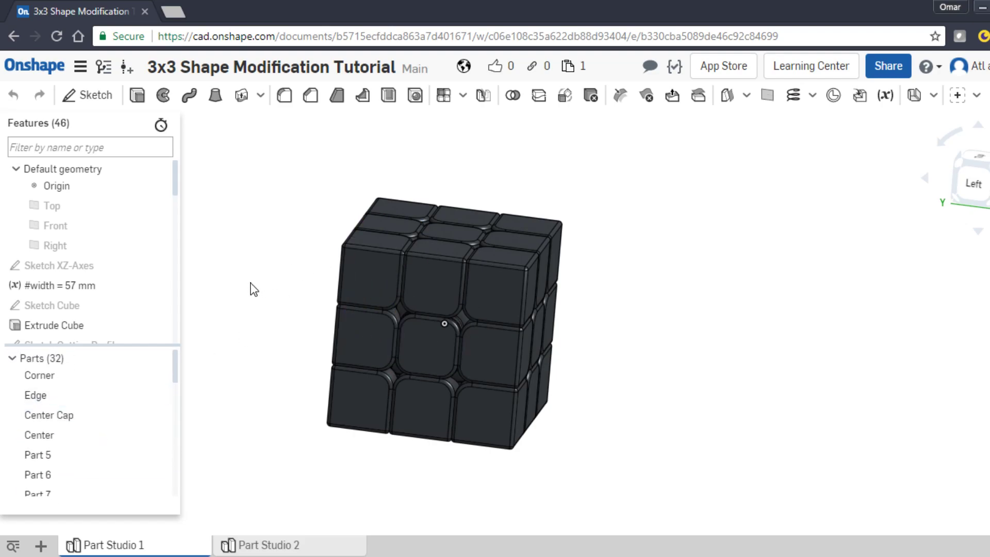
middle_drag(249, 287, 347, 276)
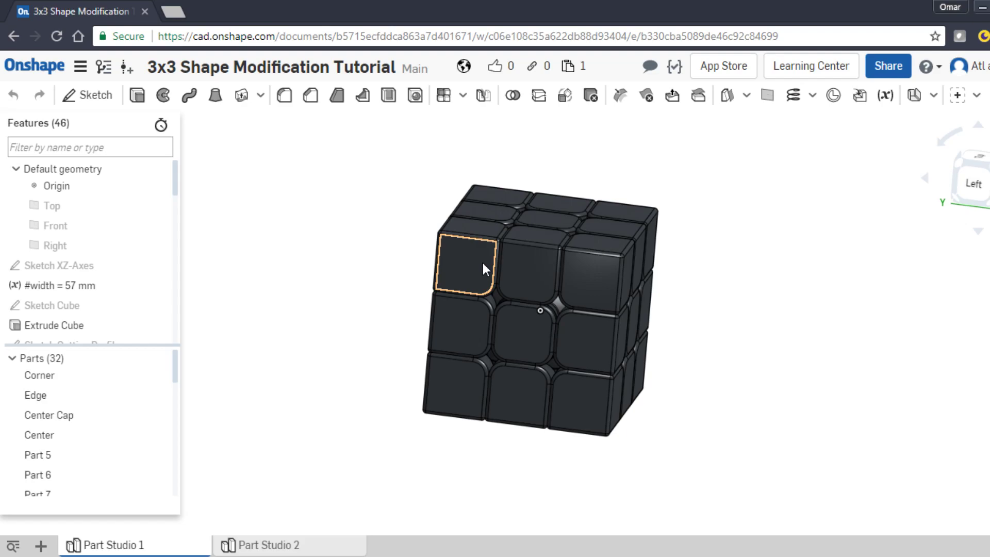
right_drag(371, 220, 410, 274)
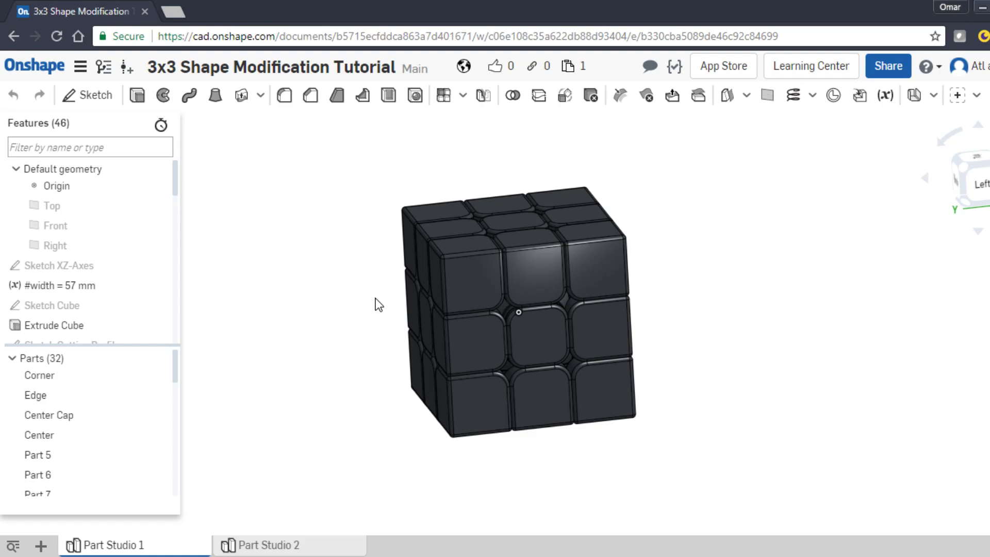
right_drag(376, 300, 415, 297)
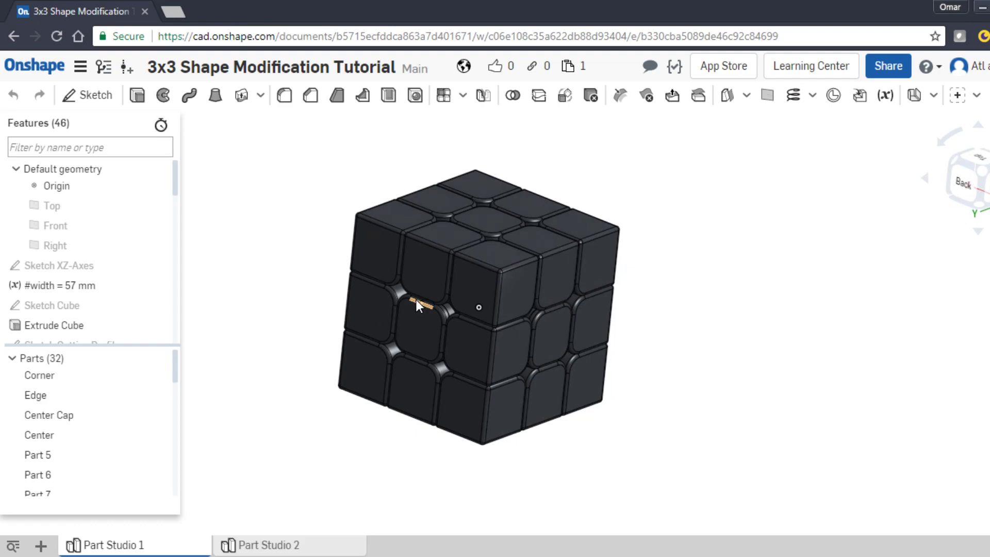
middle_drag(360, 307, 388, 314)
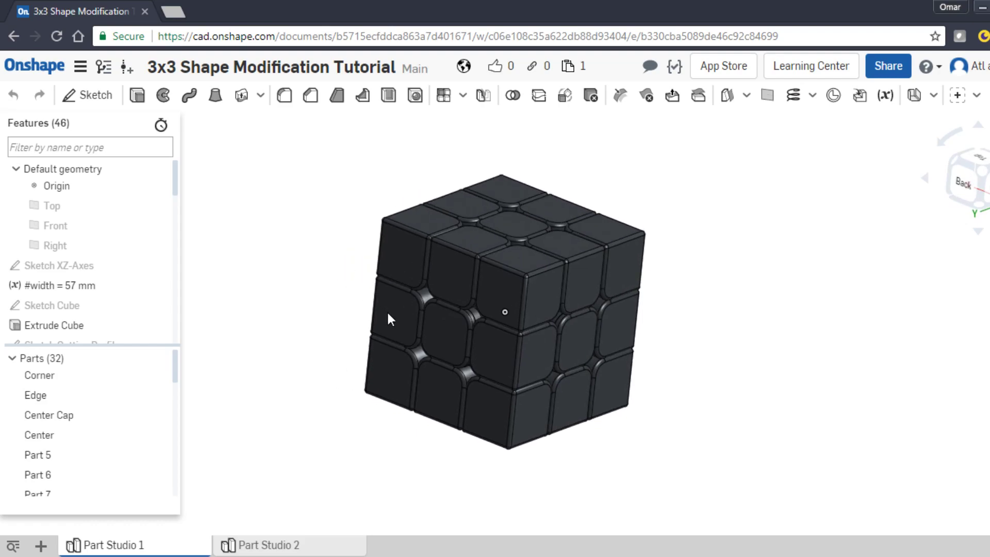
right_drag(387, 312, 381, 293)
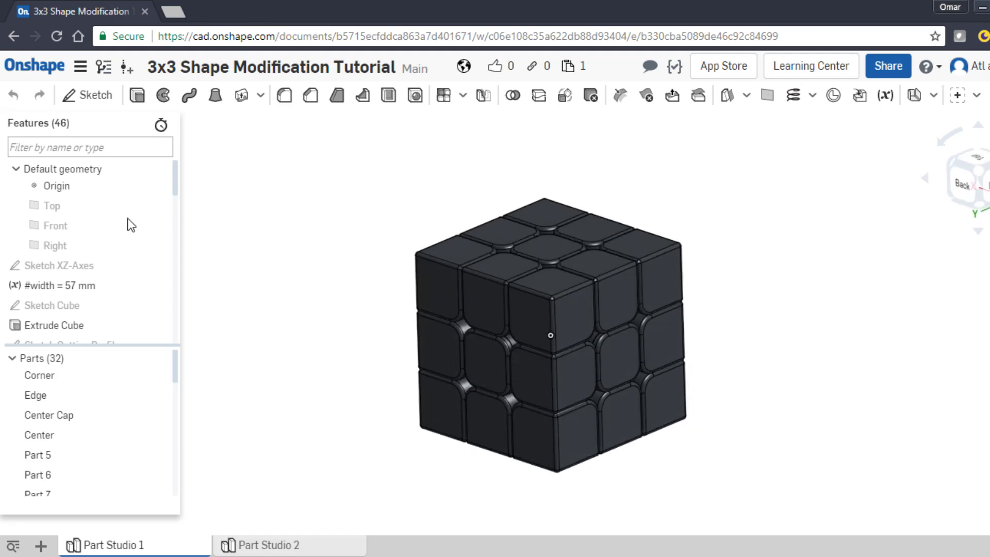
Step: Delete the rolled-back features from Sketch Center Side through Boolean 1
drag(174, 187, 172, 330)
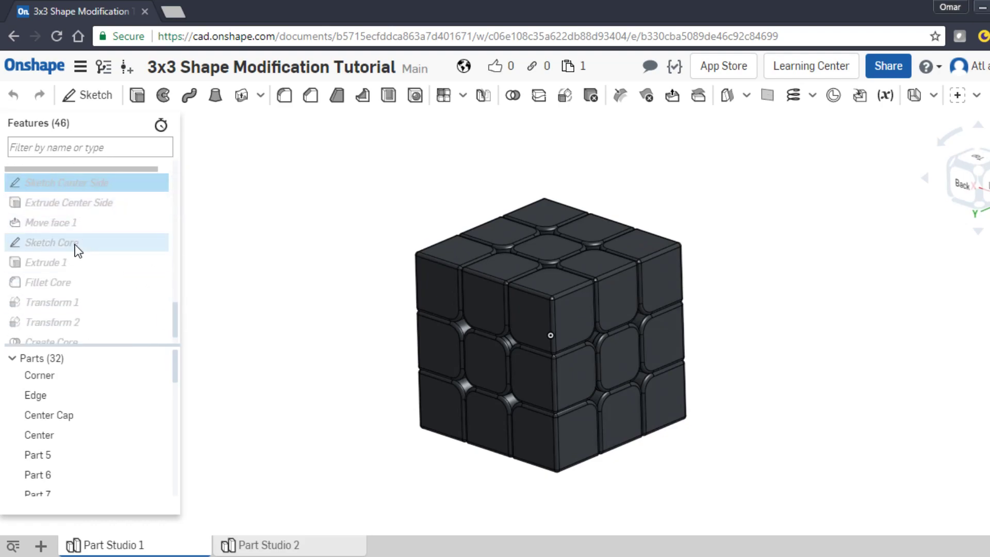
scroll(76, 249, down, 1)
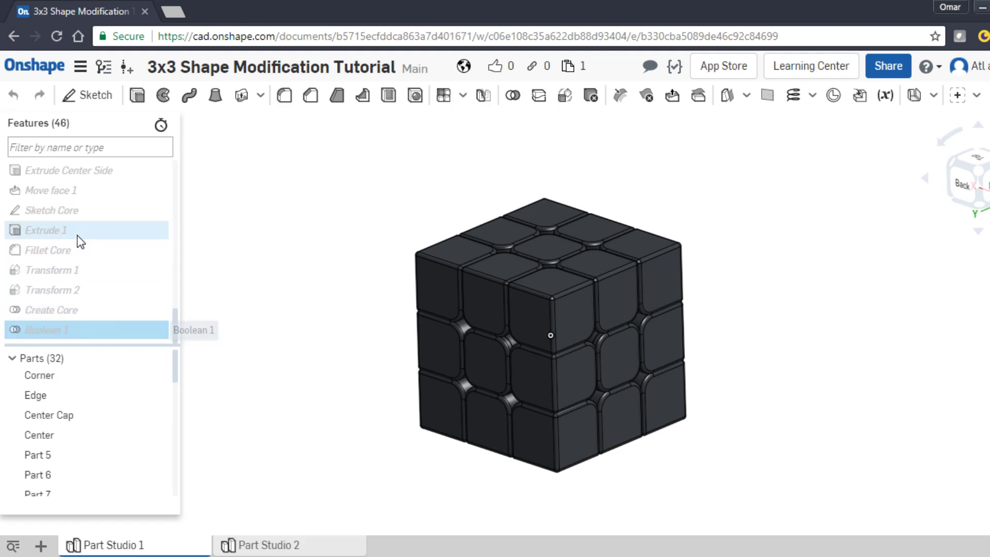
scroll(78, 242, up, 4)
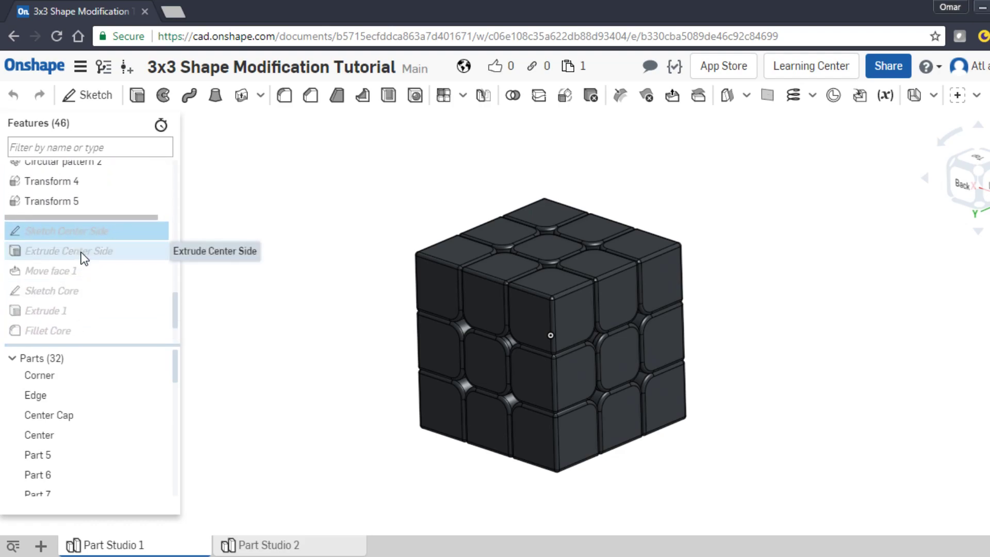
scroll(89, 259, down, 4)
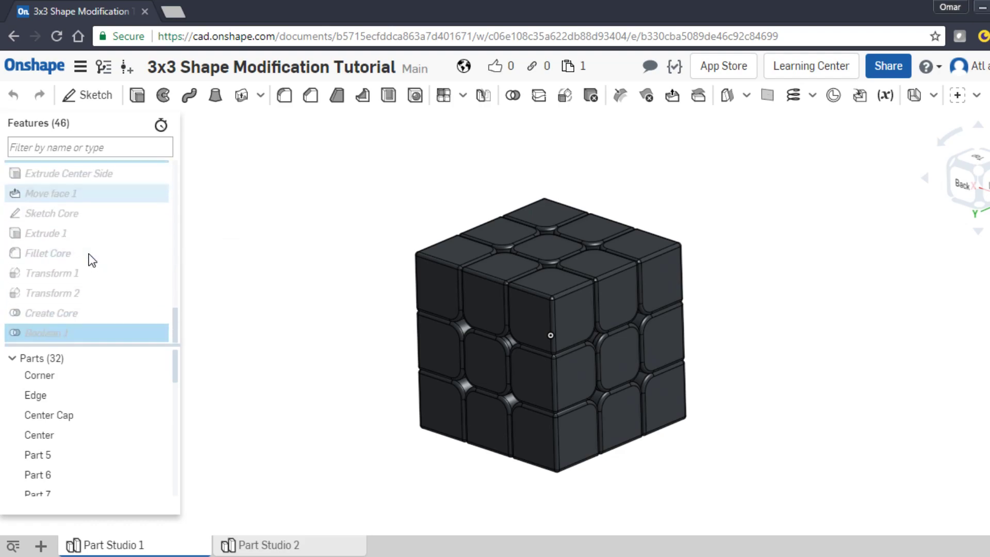
shift+click(90, 331)
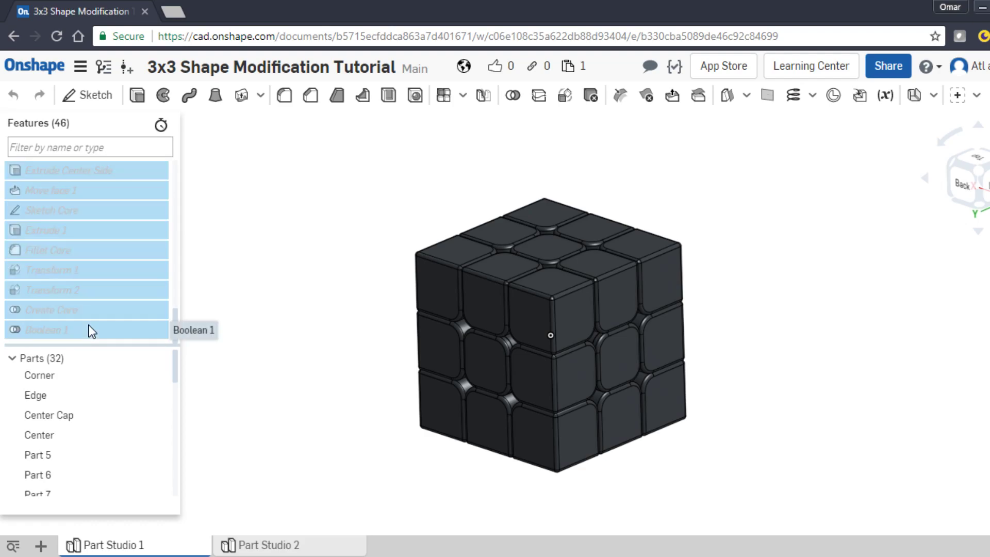
right_click(83, 298)
click(105, 398)
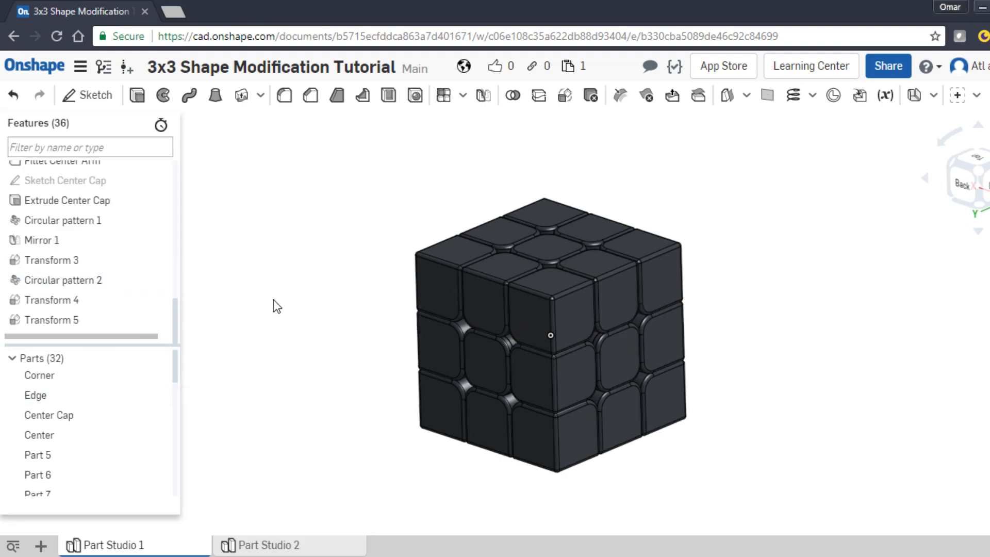
Step: Show Sketch Cutting Profile and open it for editing, viewed normal to its plane
scroll(89, 242, up, 10)
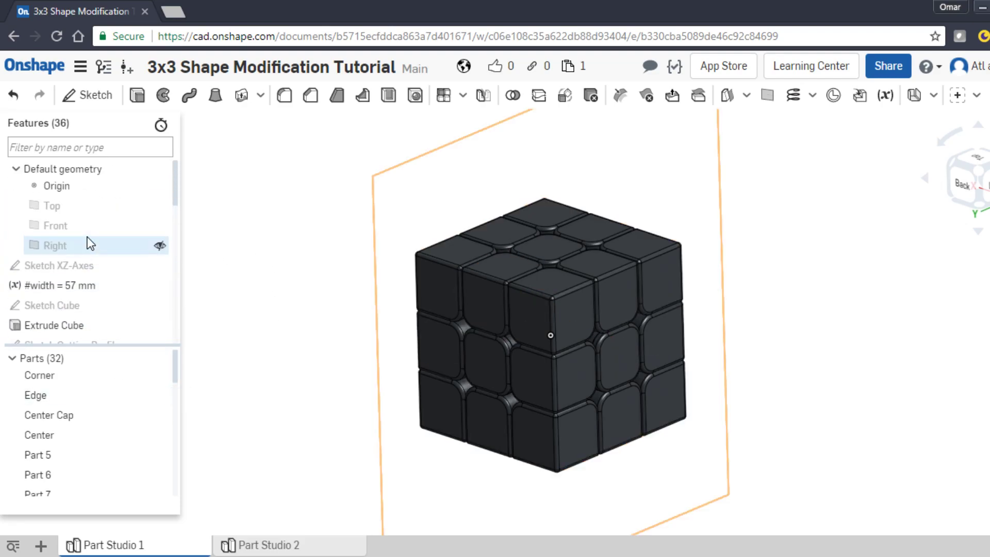
scroll(133, 263, down, 2)
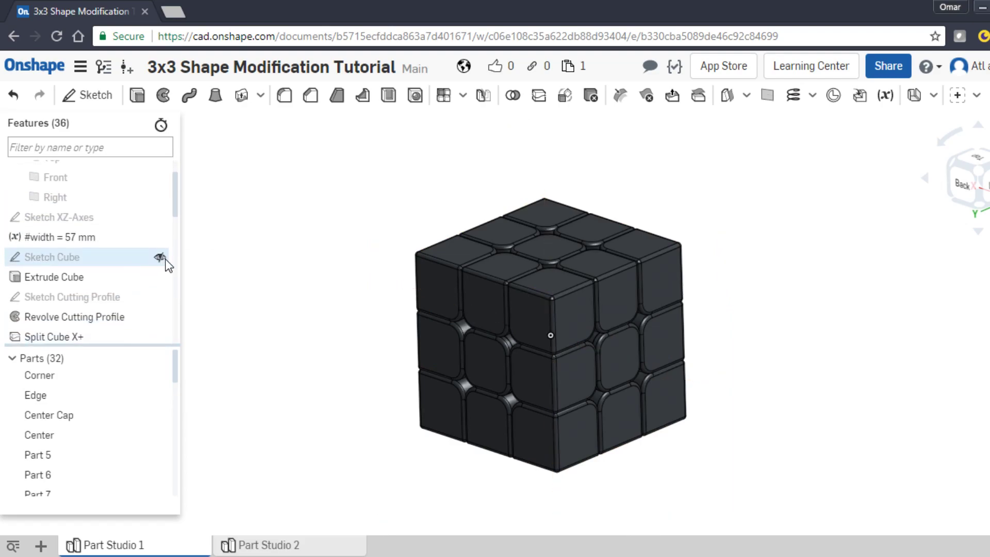
click(163, 303)
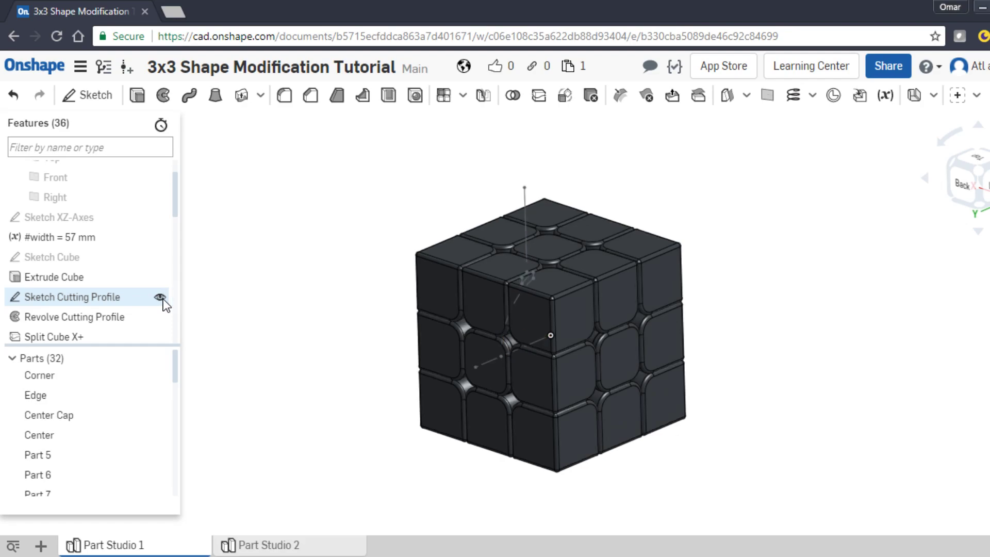
double_click(118, 297)
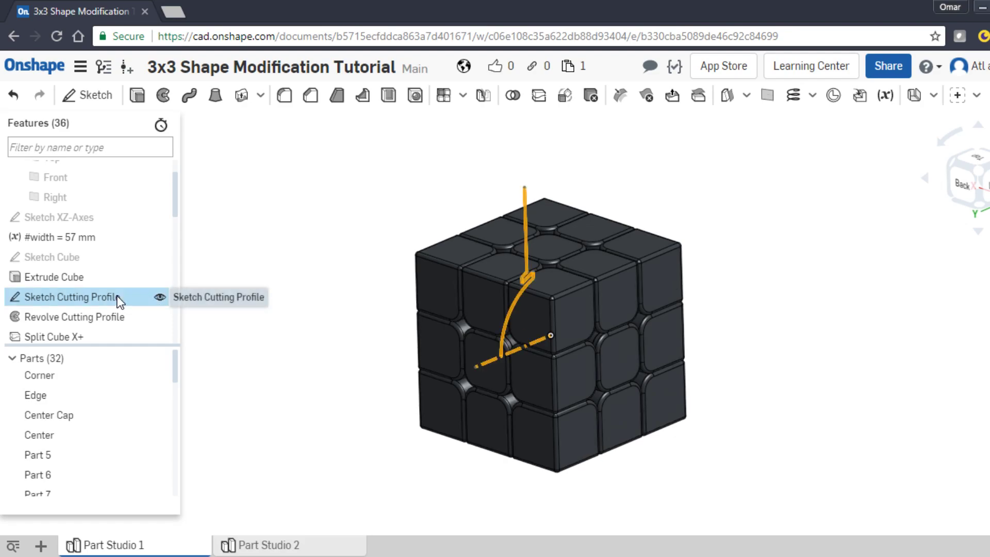
key(n)
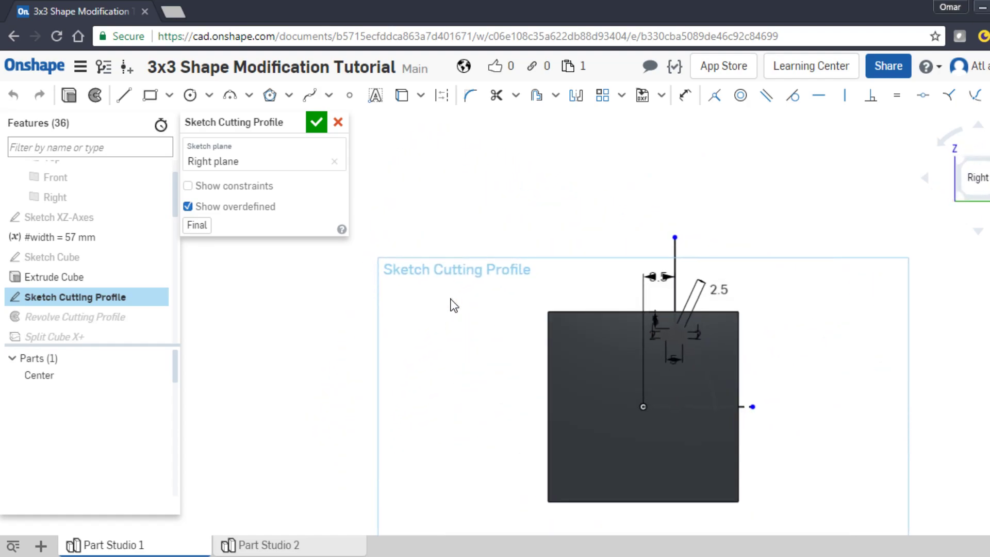
Step: Delete the 5 mm vertical dimension between the cube's top edge and the cutting profile
scroll(688, 292, up, 5)
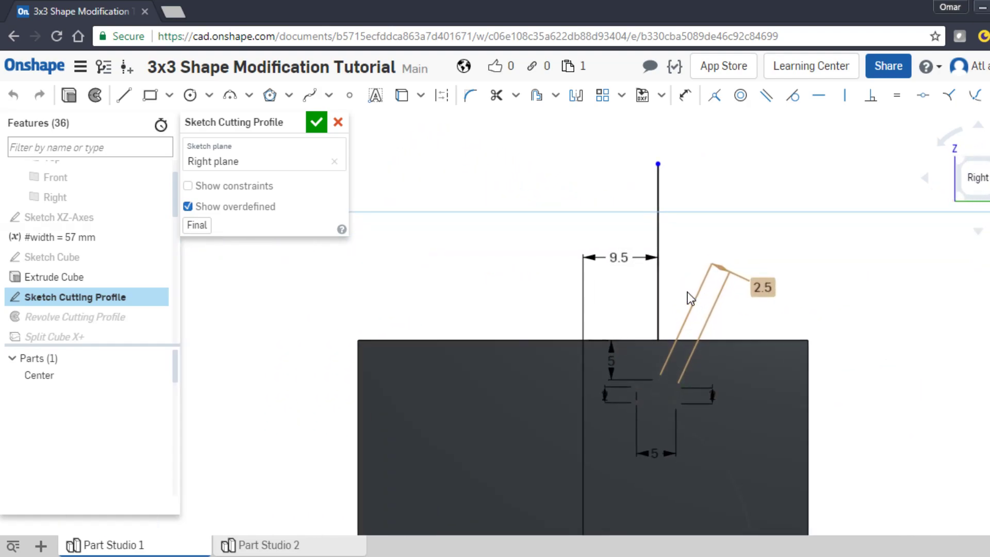
middle_drag(545, 411, 508, 247)
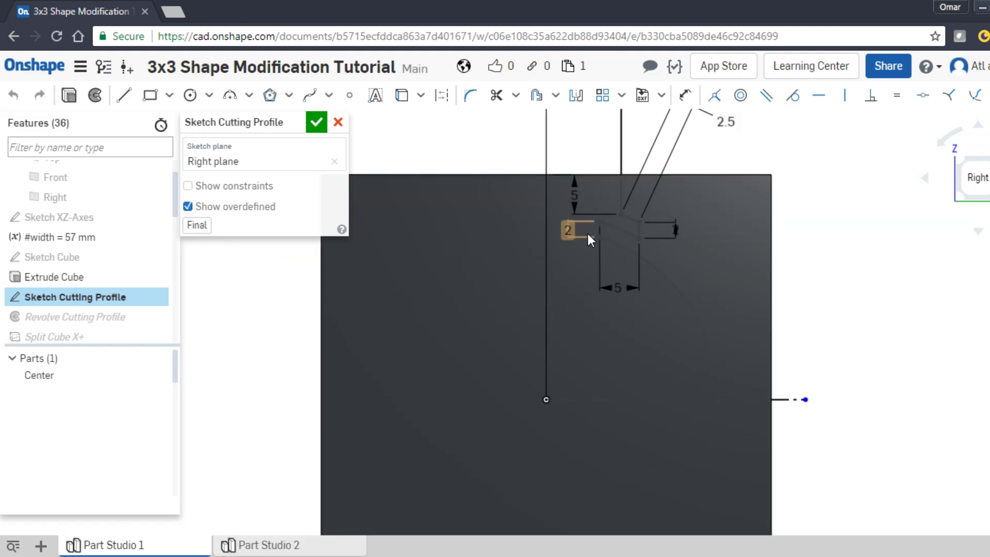
scroll(587, 231, up, 2)
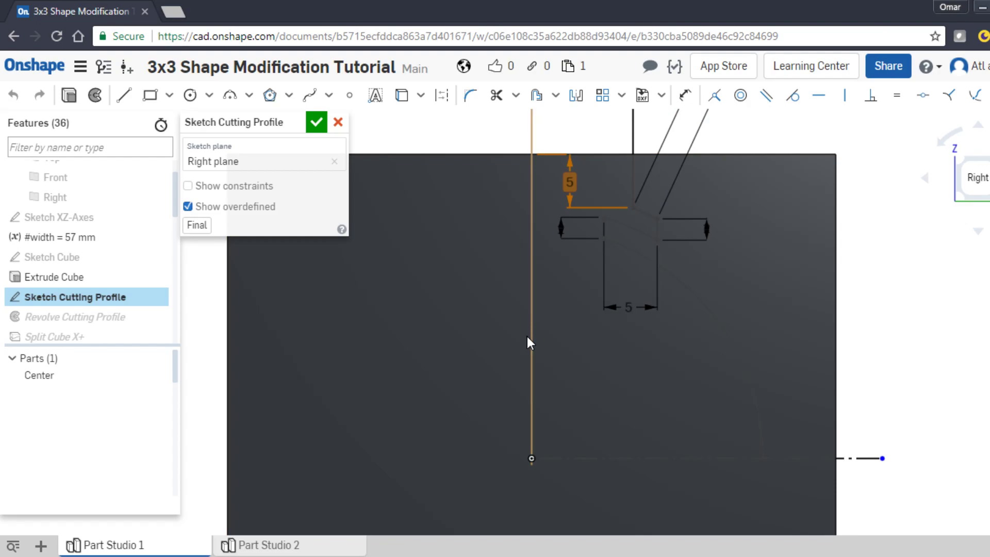
key(Delete)
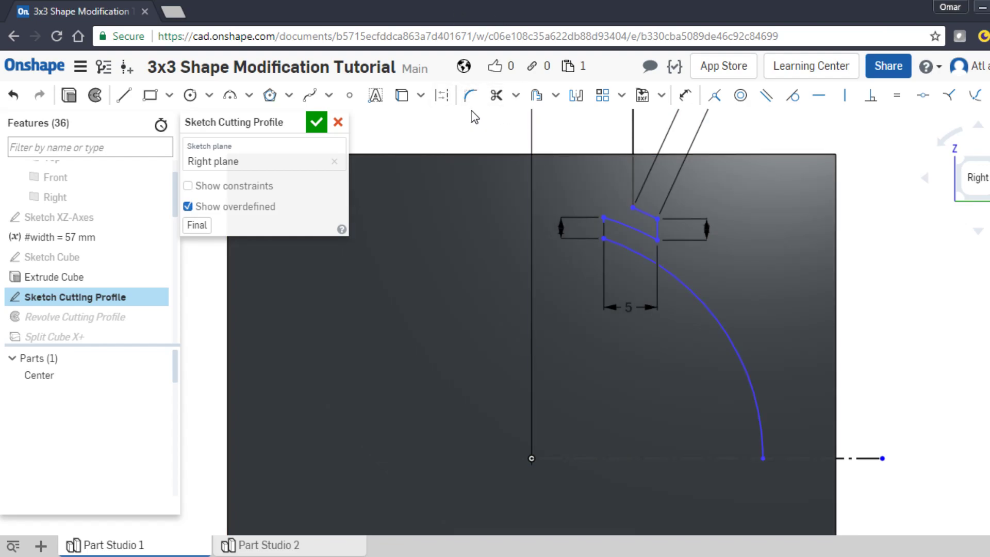
Step: Dimension the height from the horizontal centerline to the profile's upper-left point as 23.5 mm and accept the sketch
key(u)
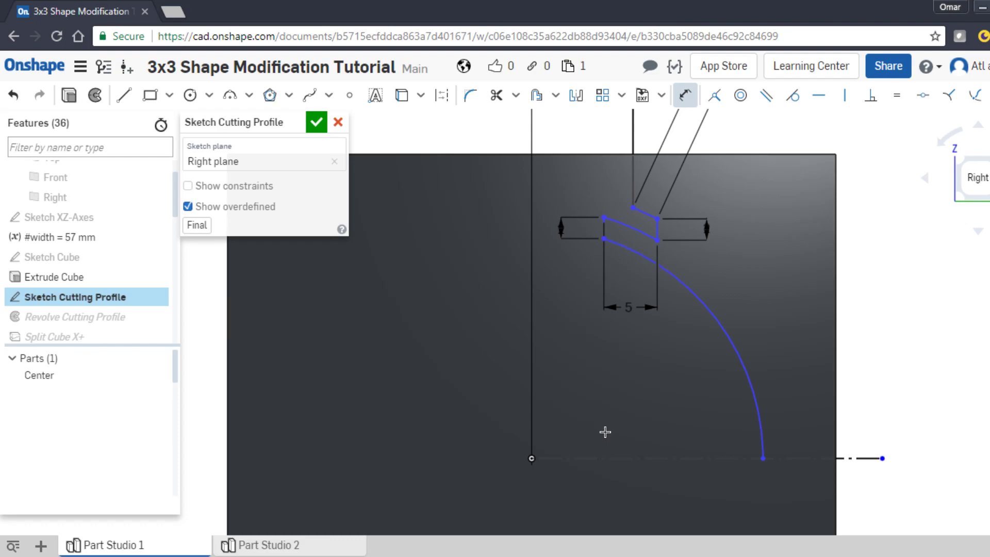
click(605, 457)
click(544, 387)
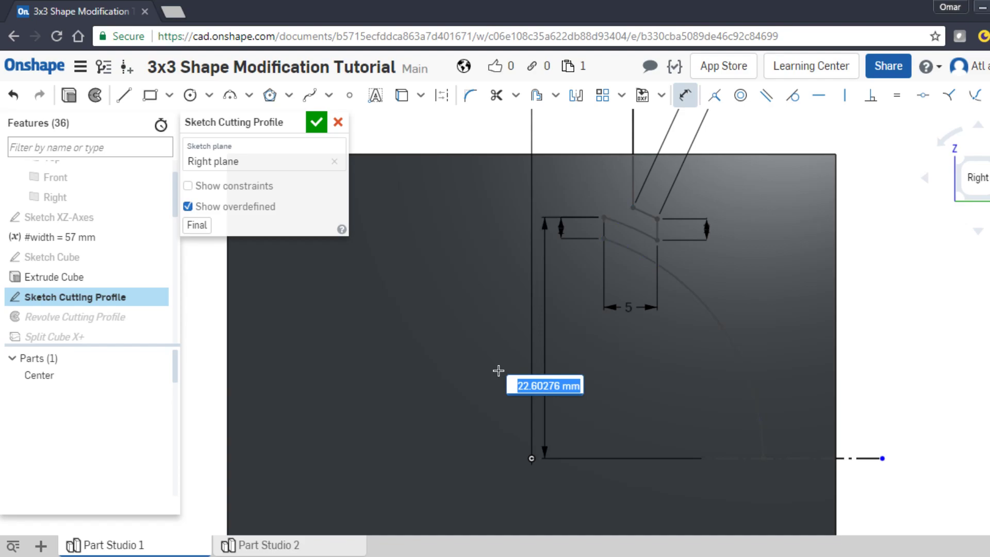
text(22.6)
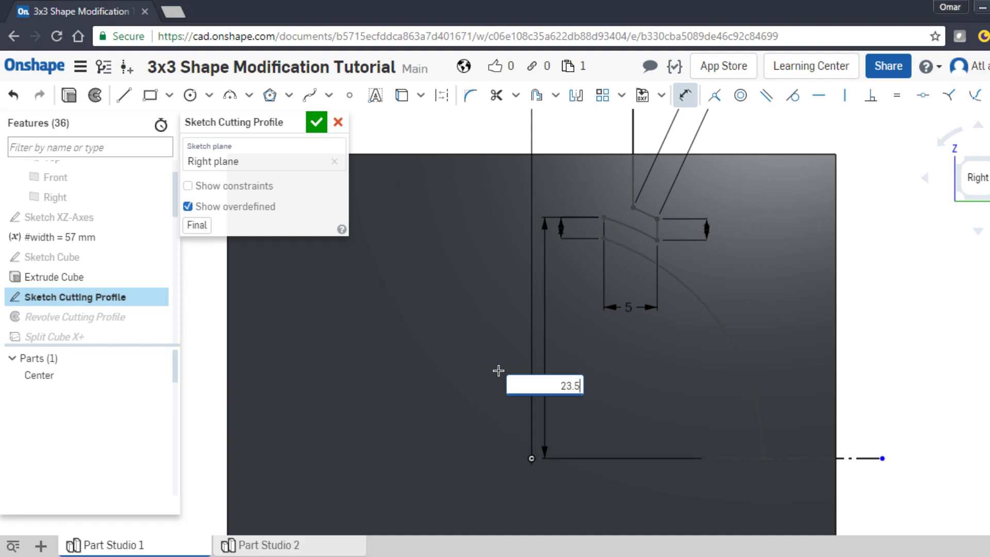
key(Return)
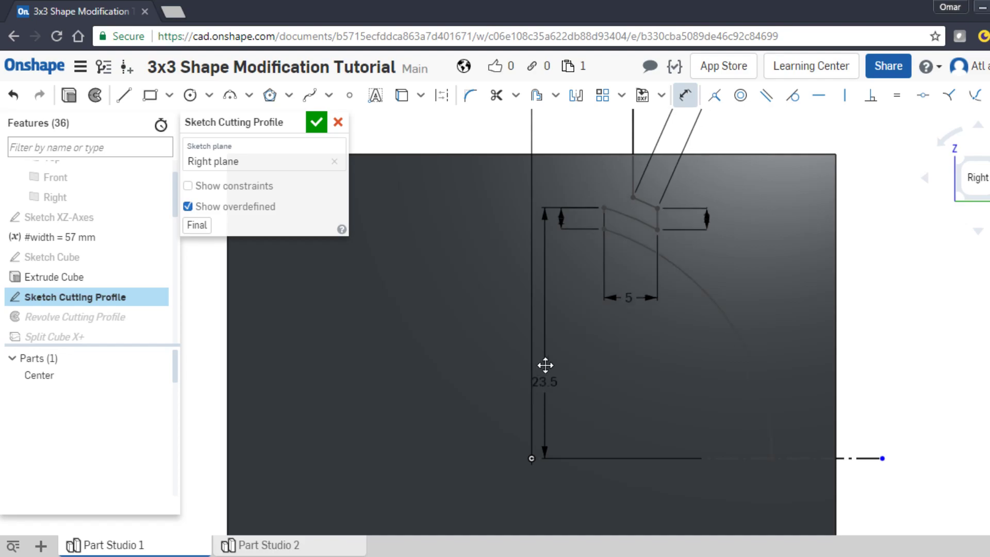
scroll(624, 221, up, 3)
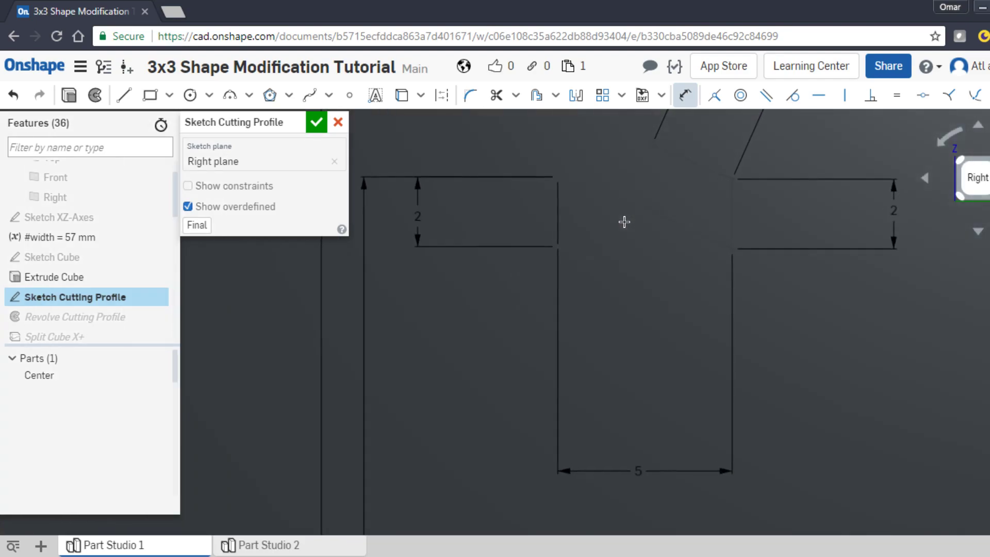
scroll(623, 222, down, 1)
scroll(623, 222, down, 2)
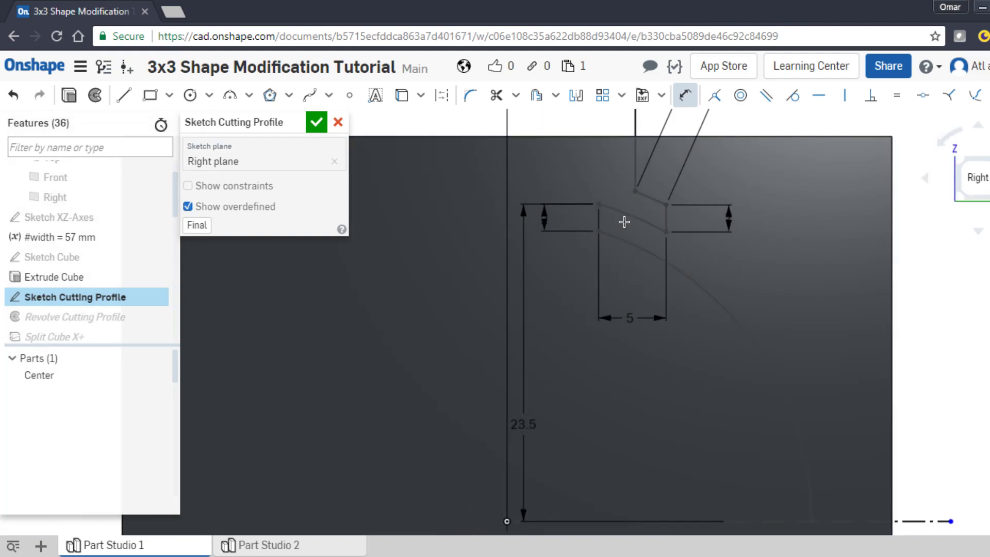
scroll(624, 222, down, 2)
click(316, 123)
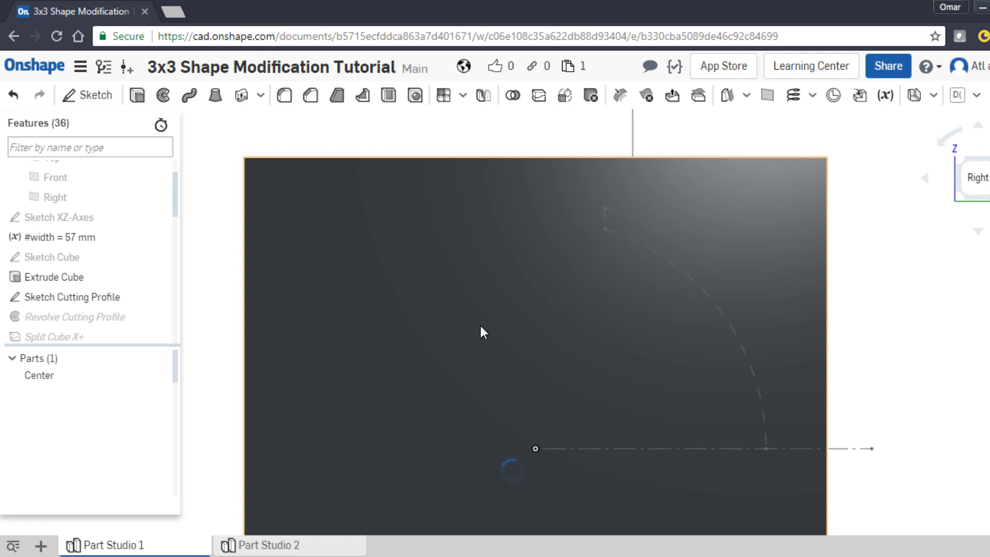
Step: Reopen Sketch Cutting Profile, extend the vertical line's upper endpoint far above the cube, and accept the sketch
scroll(392, 353, up, 3)
middle_drag(393, 356, 399, 263)
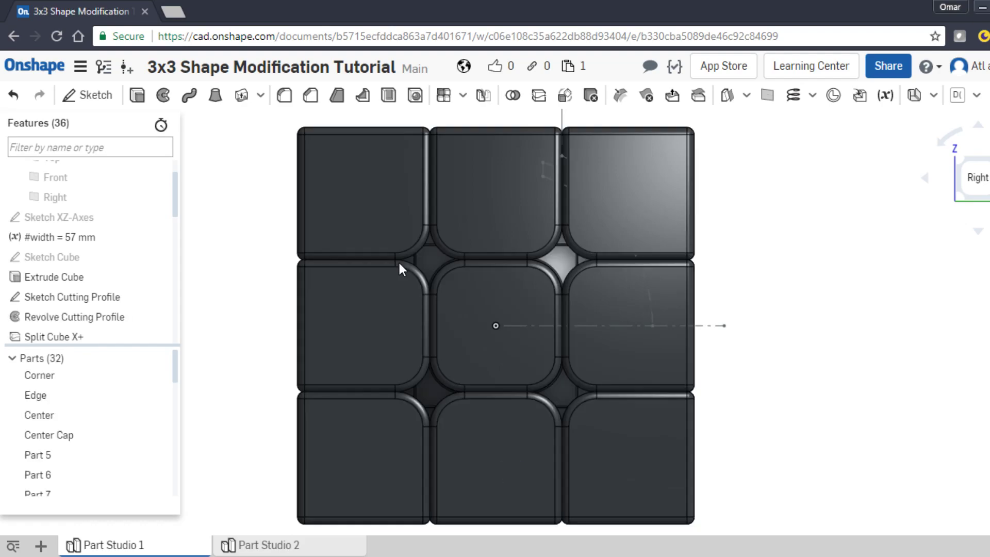
click(89, 204)
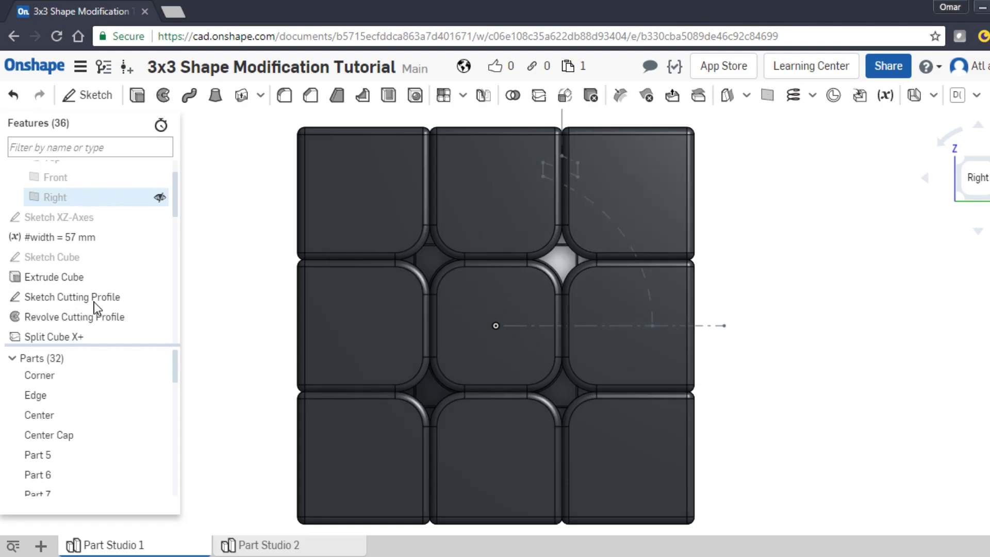
scroll(91, 302, up, 1)
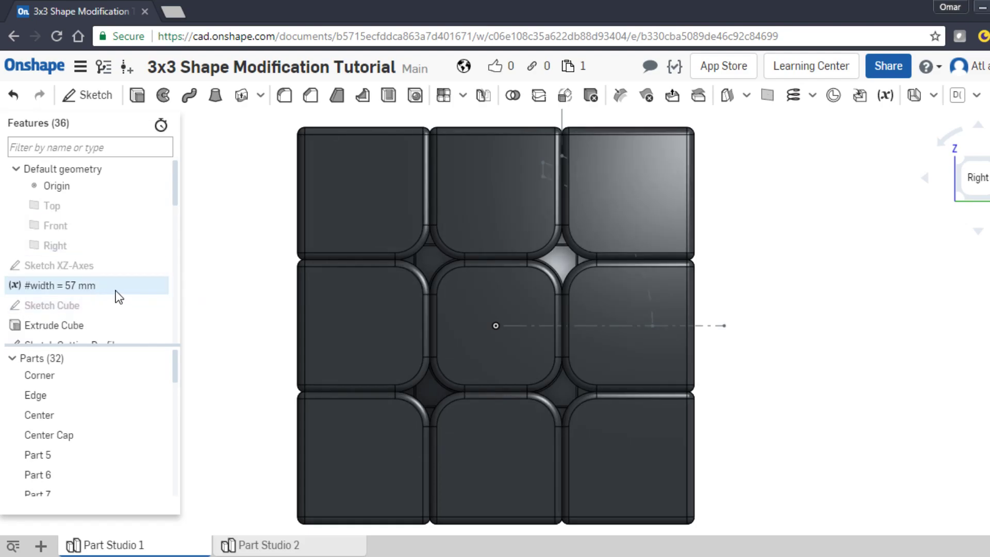
scroll(119, 297, down, 1)
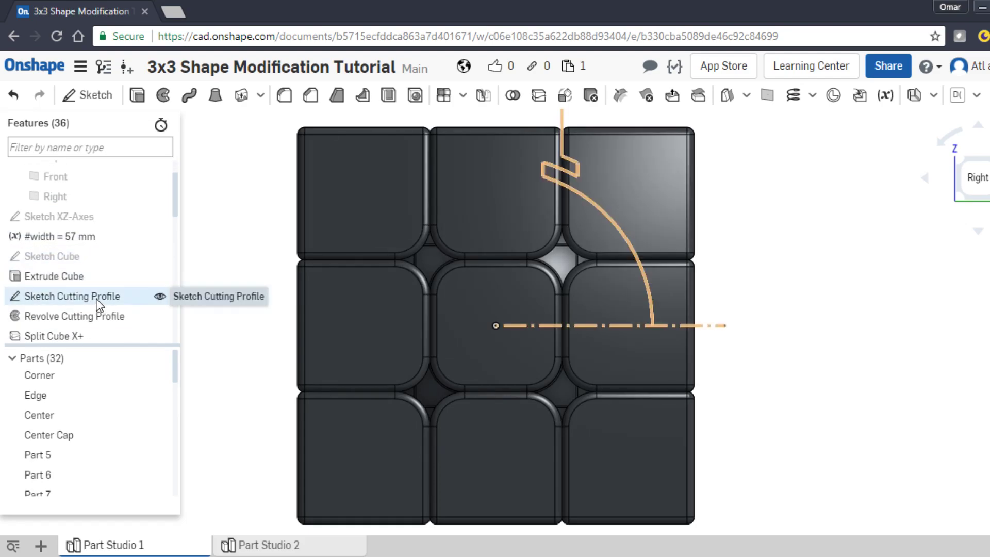
middle_drag(510, 249, 520, 392)
scroll(538, 199, down, 2)
middle_drag(536, 199, 550, 430)
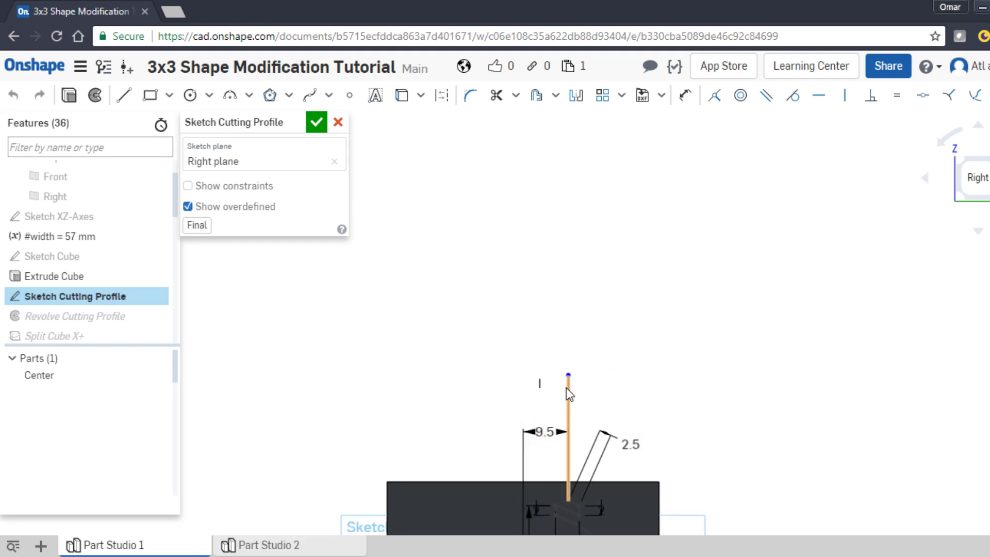
drag(570, 380, 572, 150)
middle_drag(572, 150, 585, 310)
drag(578, 306, 588, 190)
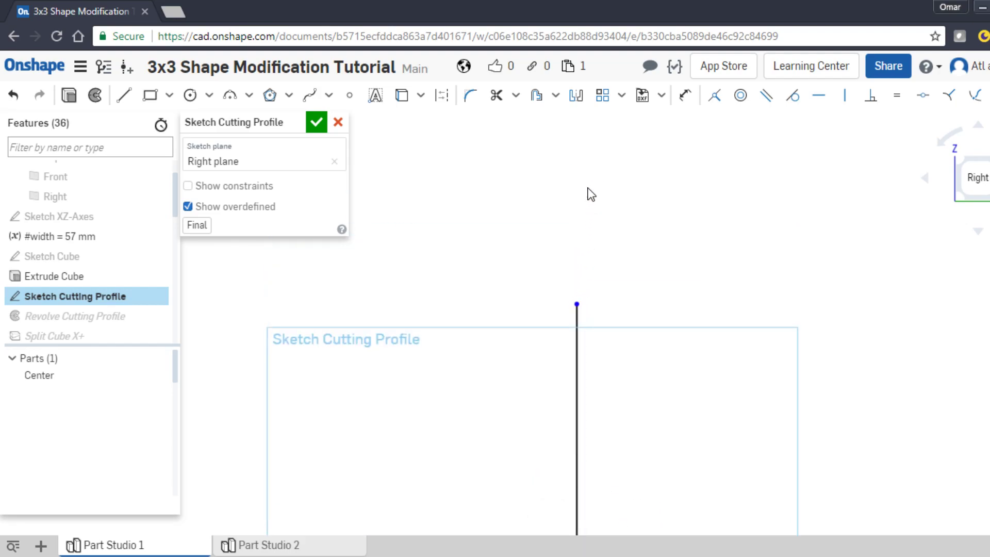
click(312, 121)
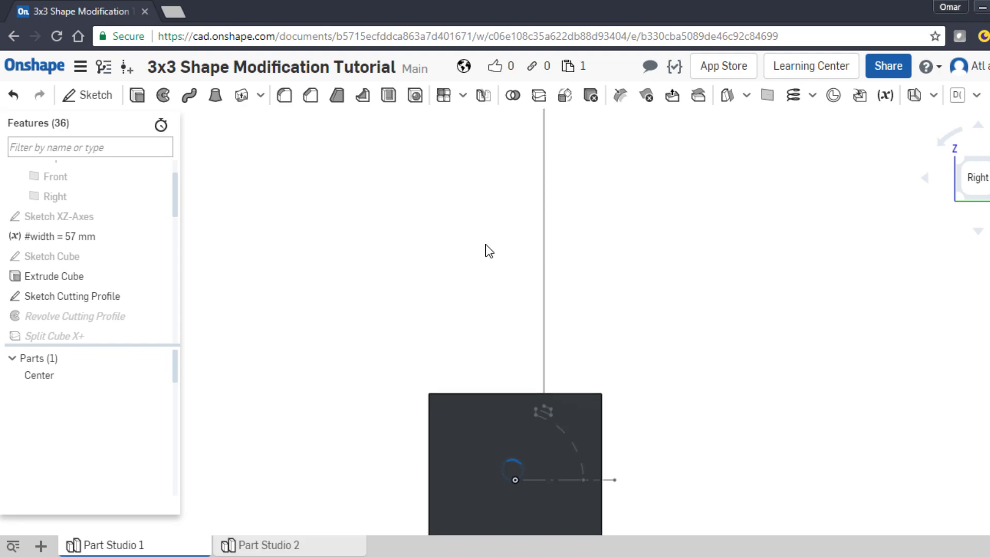
Step: Check the recut cube against the extended profile line and hide Sketch Cutting Profile
scroll(497, 365, down, 2)
scroll(534, 388, up, 1)
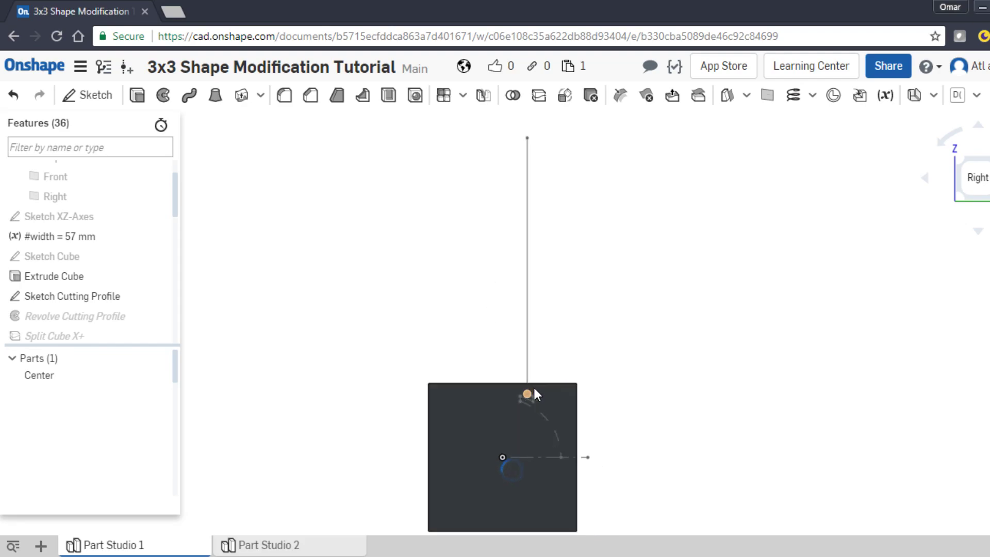
scroll(535, 395, up, 5)
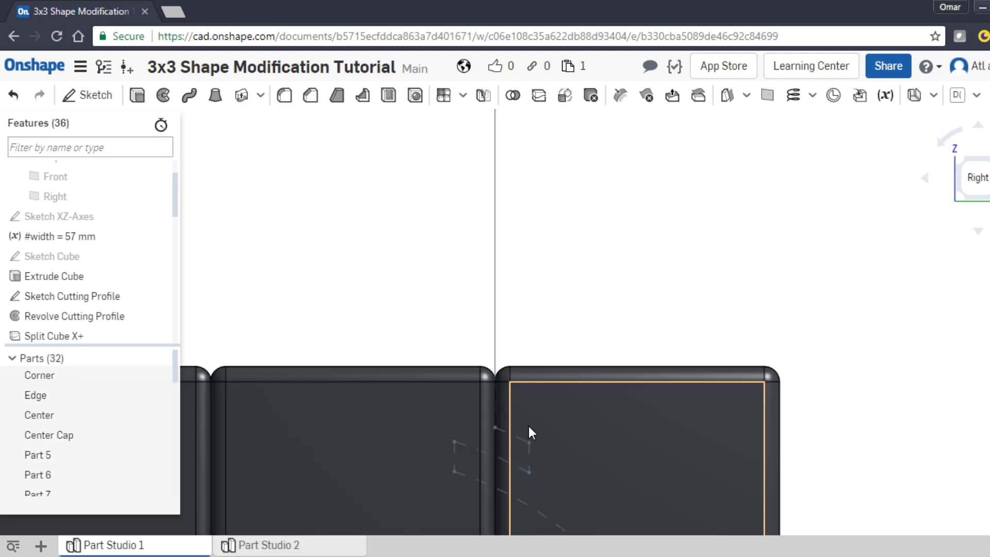
middle_drag(444, 415, 552, 213)
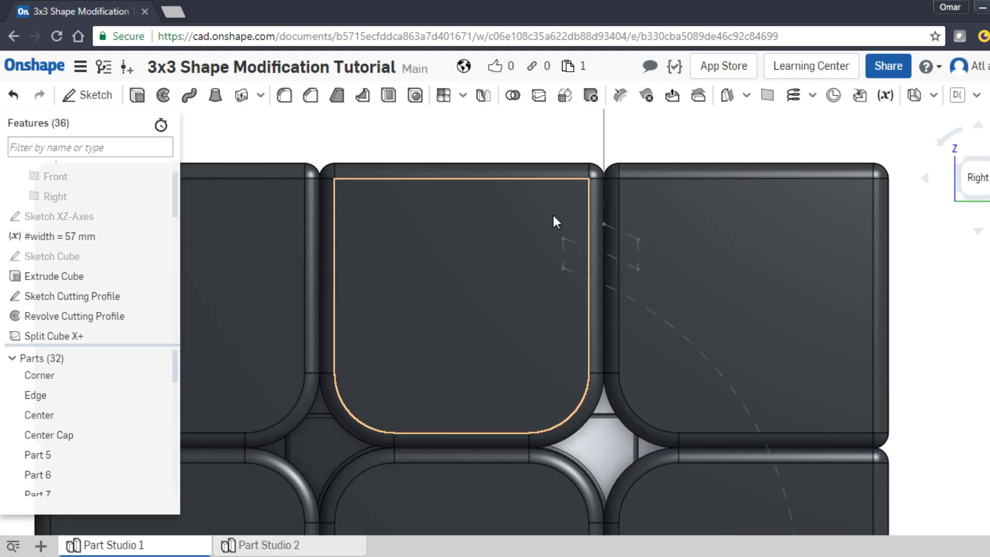
scroll(552, 212, down, 5)
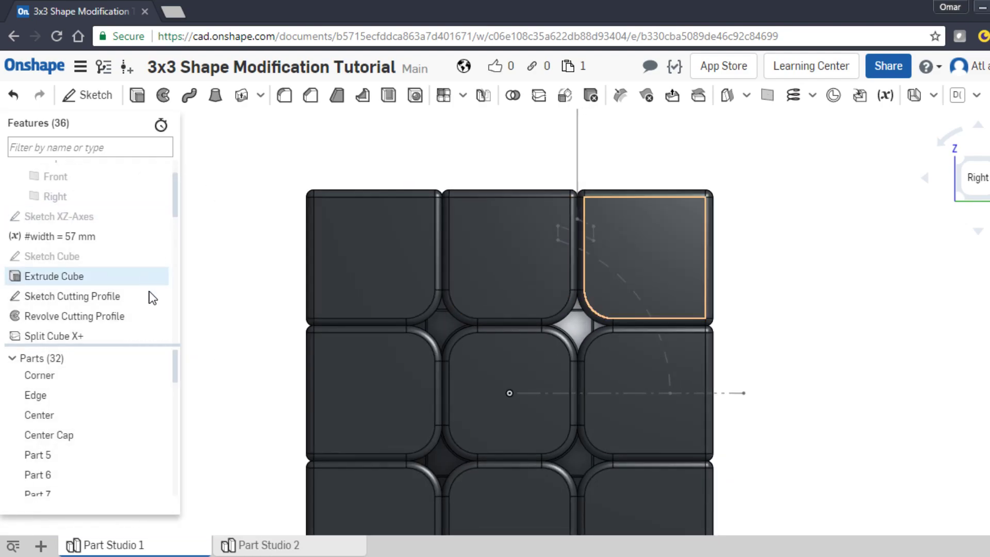
click(160, 296)
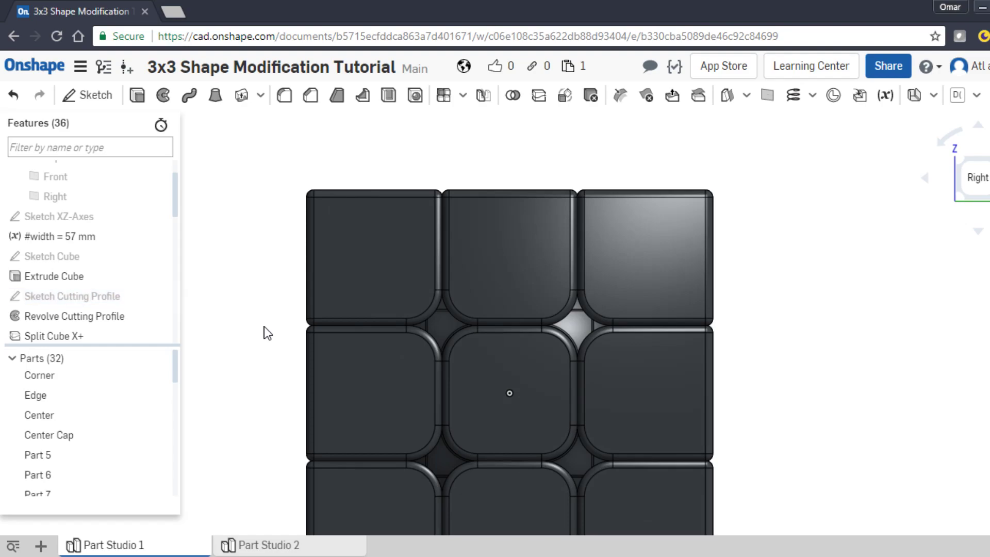
Step: Open Sketch Cube to inspect the expression driving the square's horizontal dimension, and close it without saving changes
middle_drag(267, 333, 345, 263)
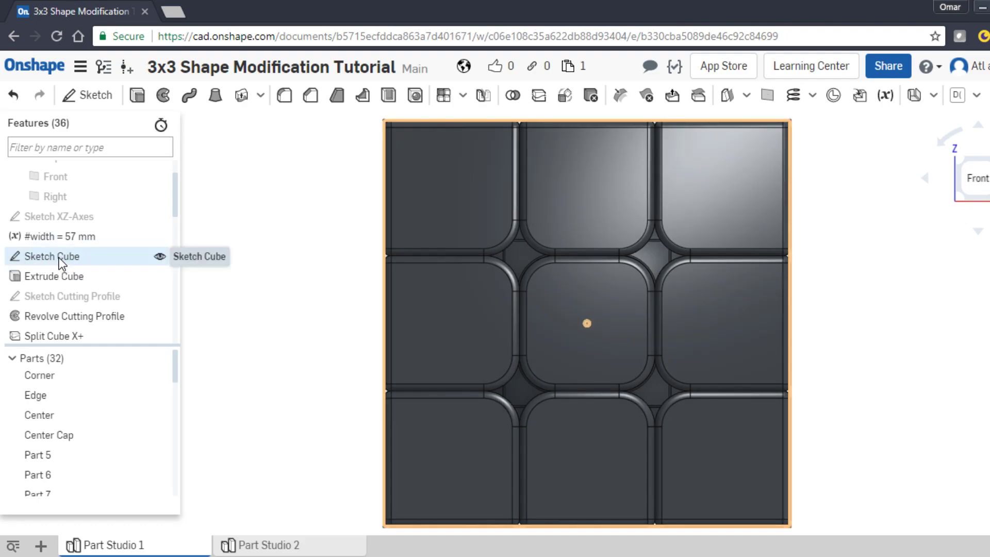
double_click(73, 263)
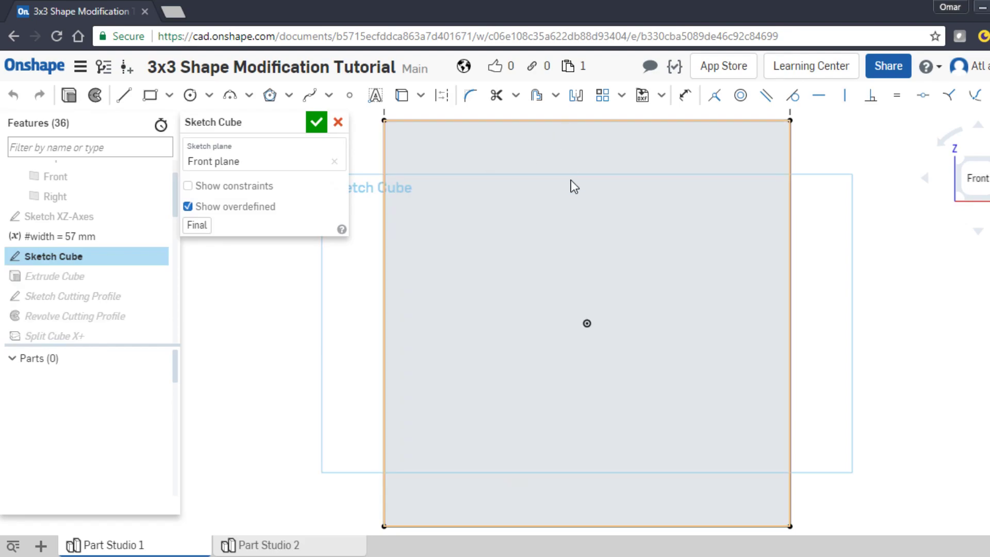
scroll(572, 214, down, 5)
middle_drag(572, 213, 561, 332)
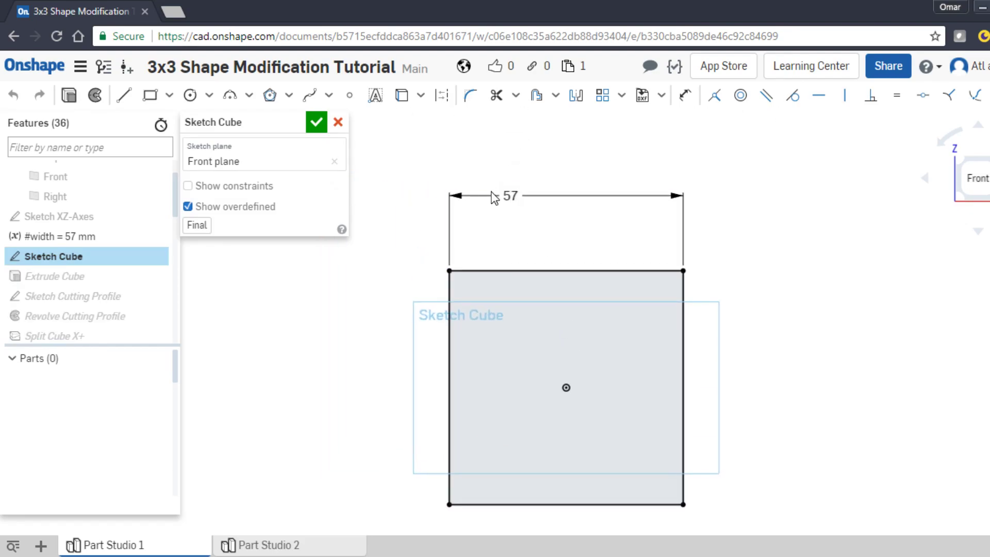
drag(508, 197, 507, 252)
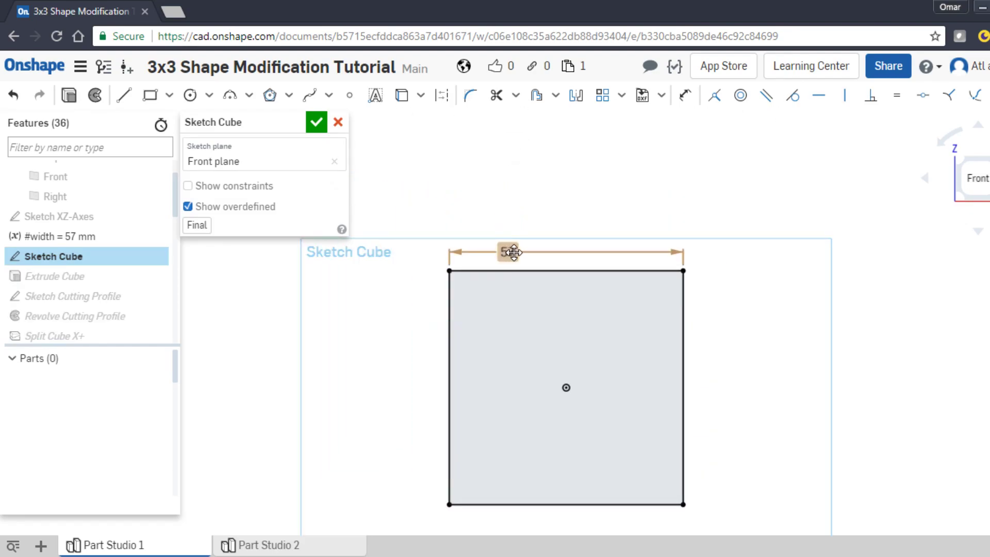
double_click(508, 252)
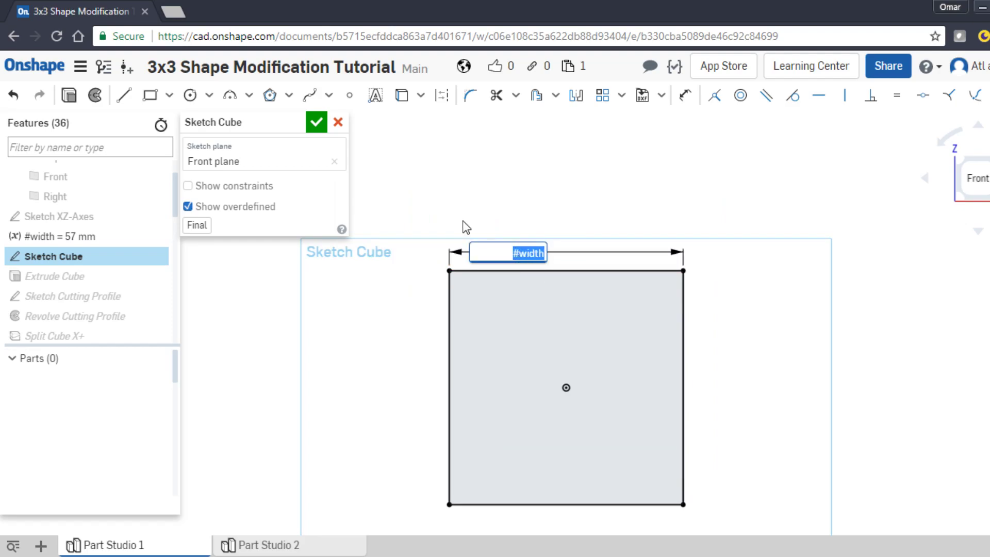
click(338, 122)
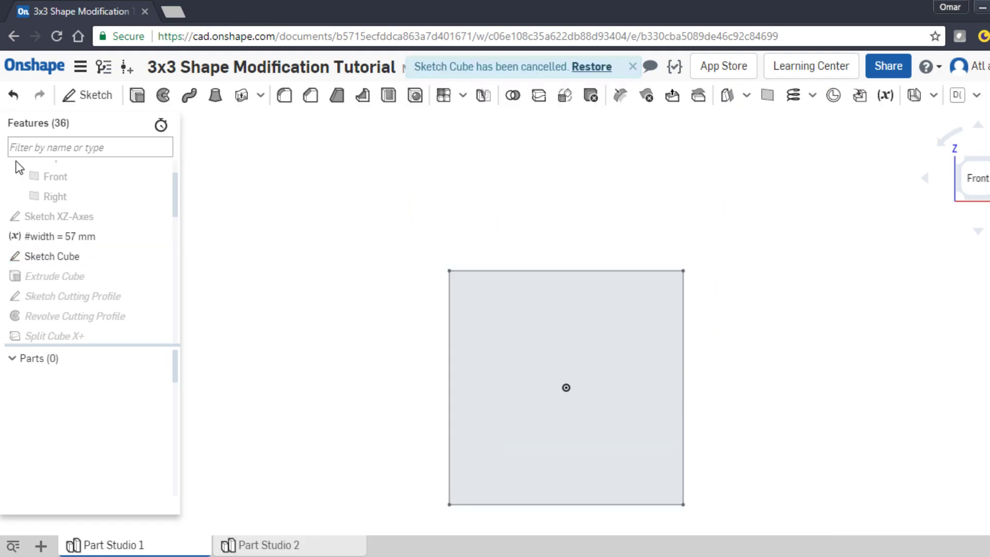
Step: Set the #width variable to 120 mm and accept it
double_click(60, 238)
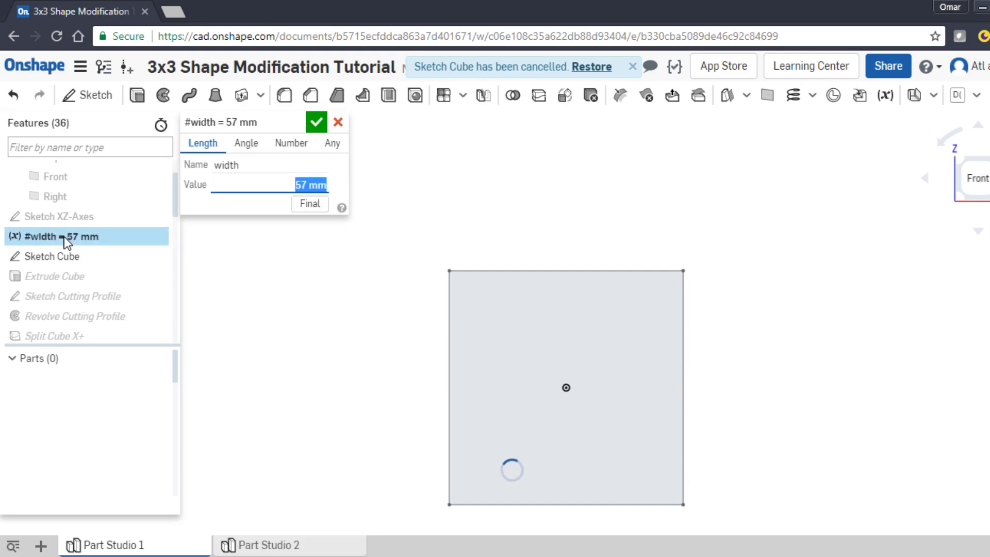
text(120)
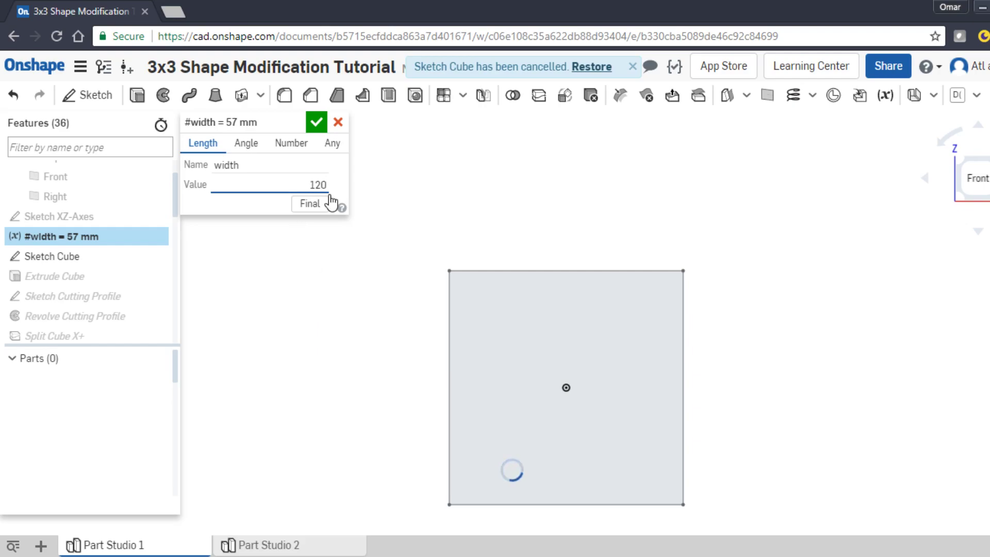
click(314, 120)
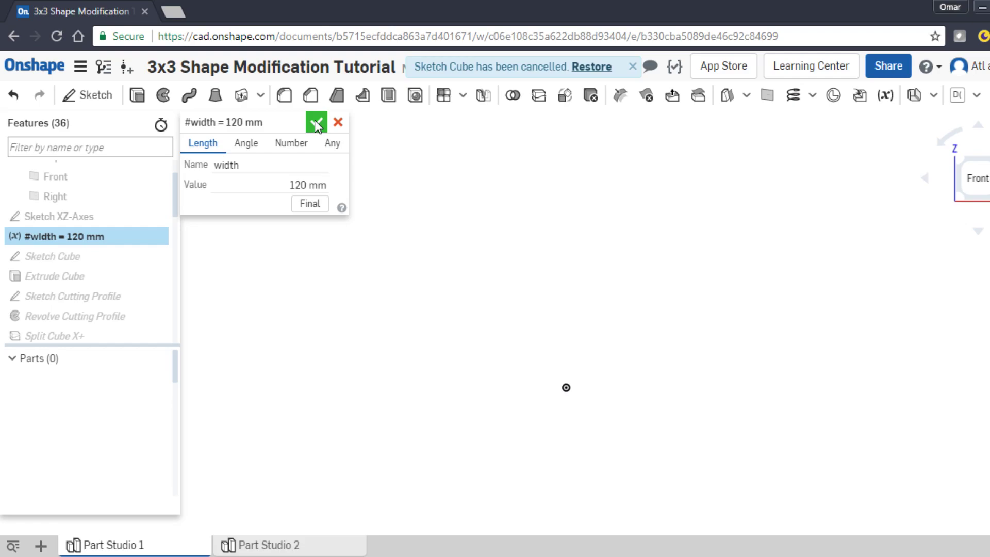
click(316, 124)
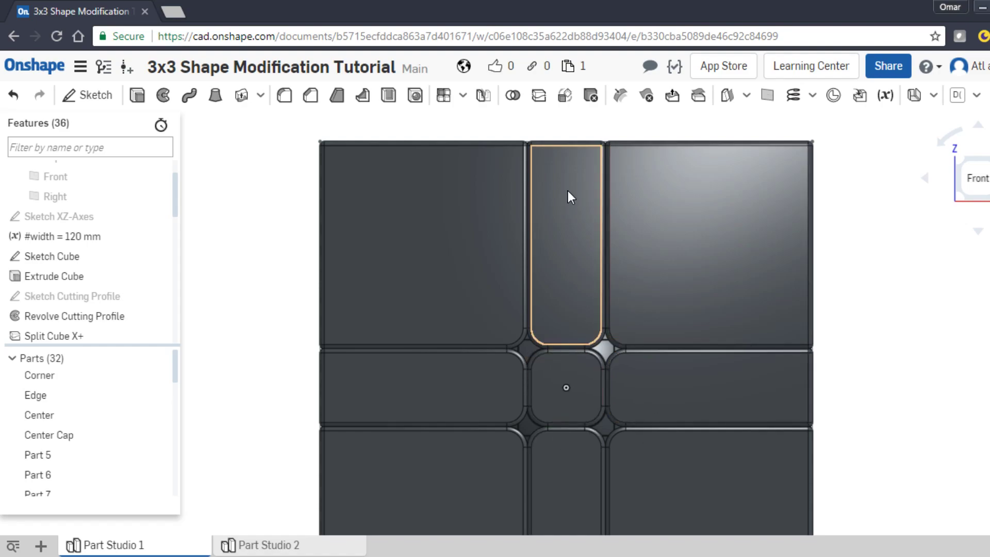
Step: Hide Sketch Cube so only the enlarged cube's parts are displayed
scroll(476, 264, down, 3)
mouse_move(476, 264)
right_down()
mouse_move(545, 283)
mouse_move(518, 277)
right_up()
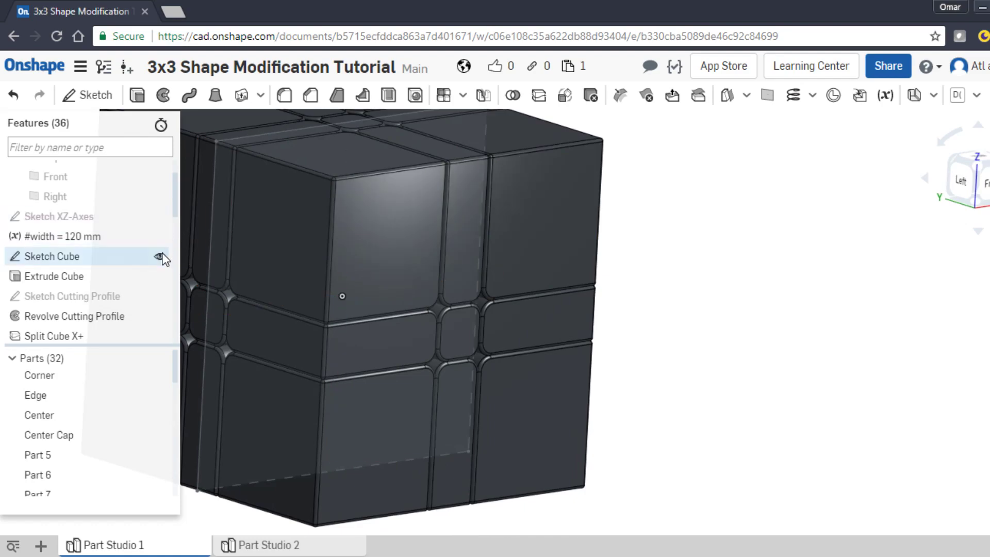
click(161, 256)
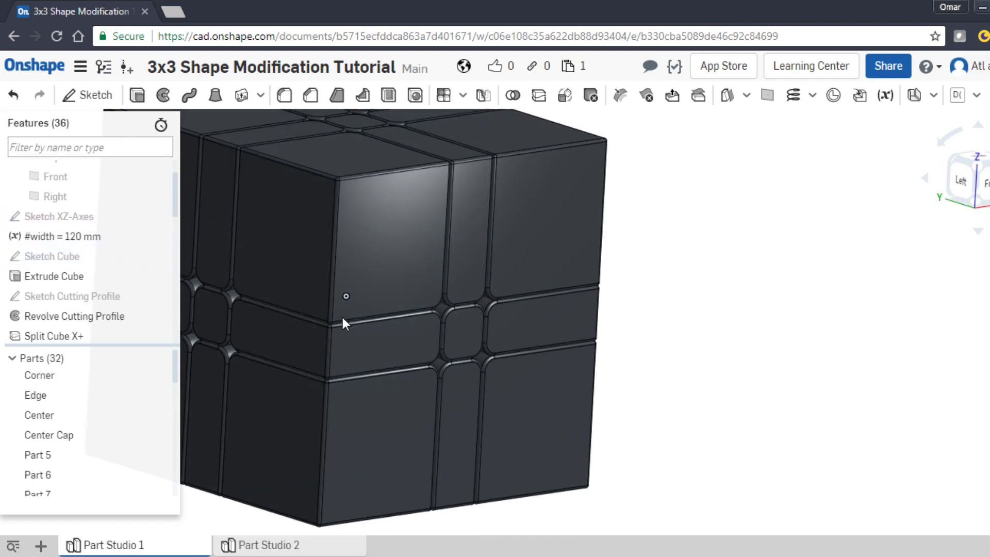
Step: Start a new sketch, show the Front plane, and choose it as the sketch plane
middle_drag(321, 317, 474, 335)
scroll(475, 335, down, 3)
mouse_move(474, 335)
right_down()
mouse_move(421, 287)
mouse_move(471, 335)
mouse_move(505, 345)
mouse_move(480, 339)
right_up()
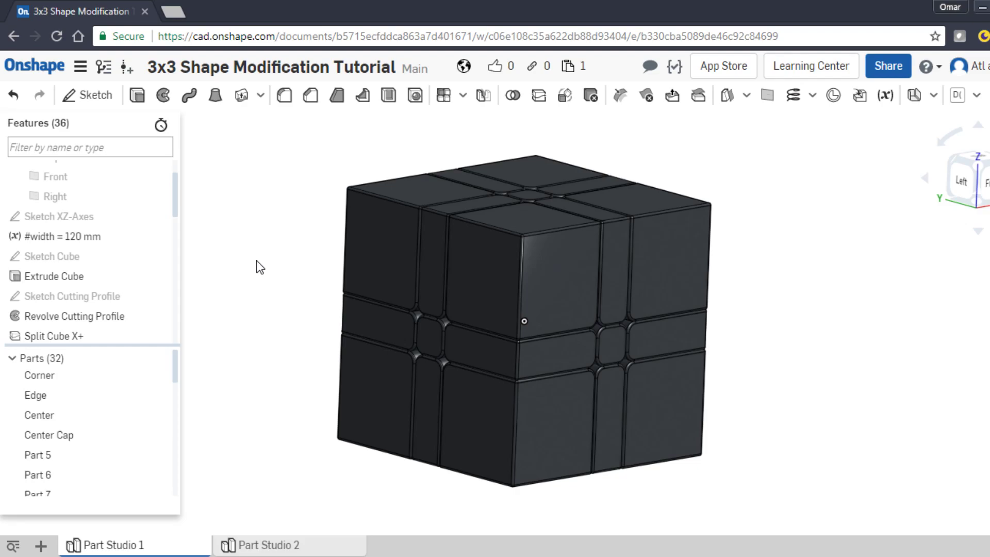
right_drag(261, 267, 248, 264)
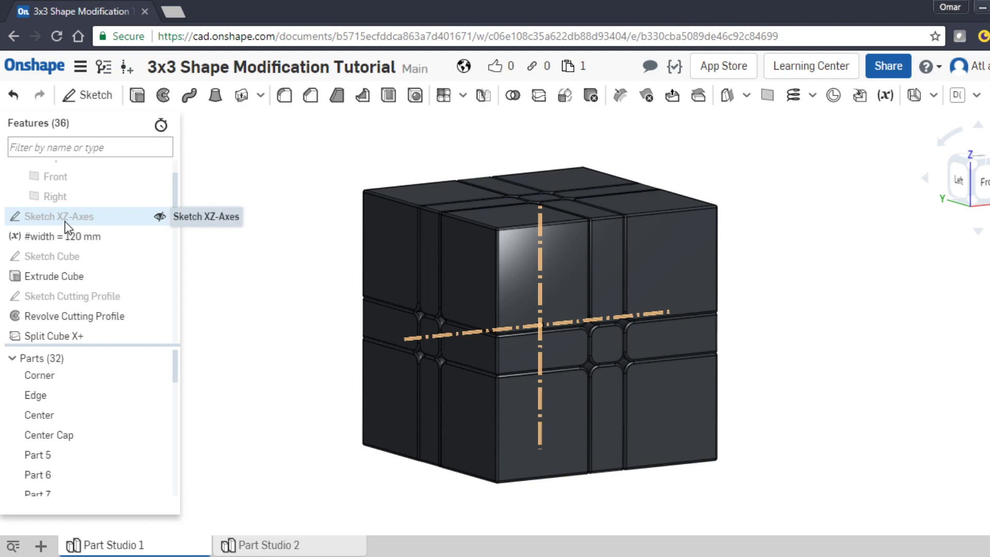
click(79, 101)
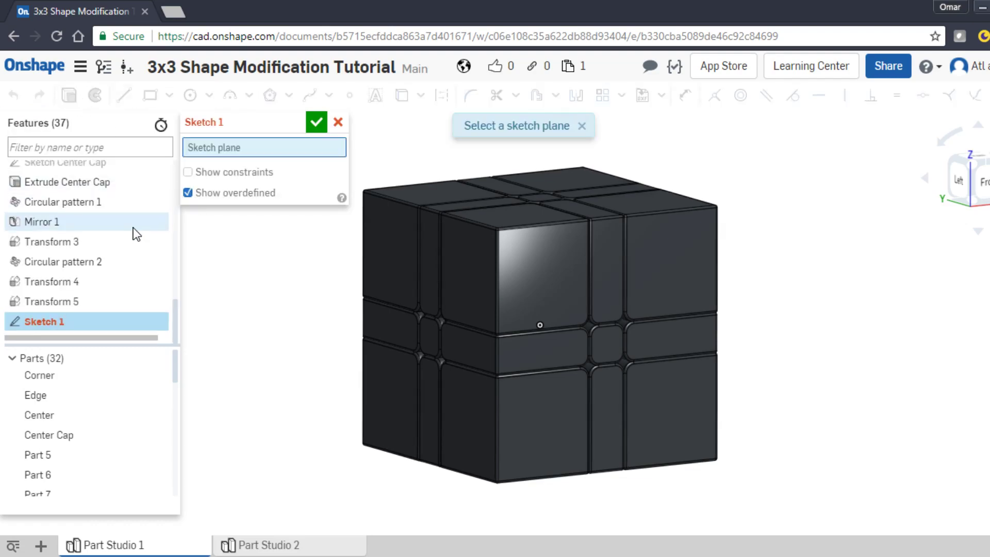
scroll(133, 232, up, 10)
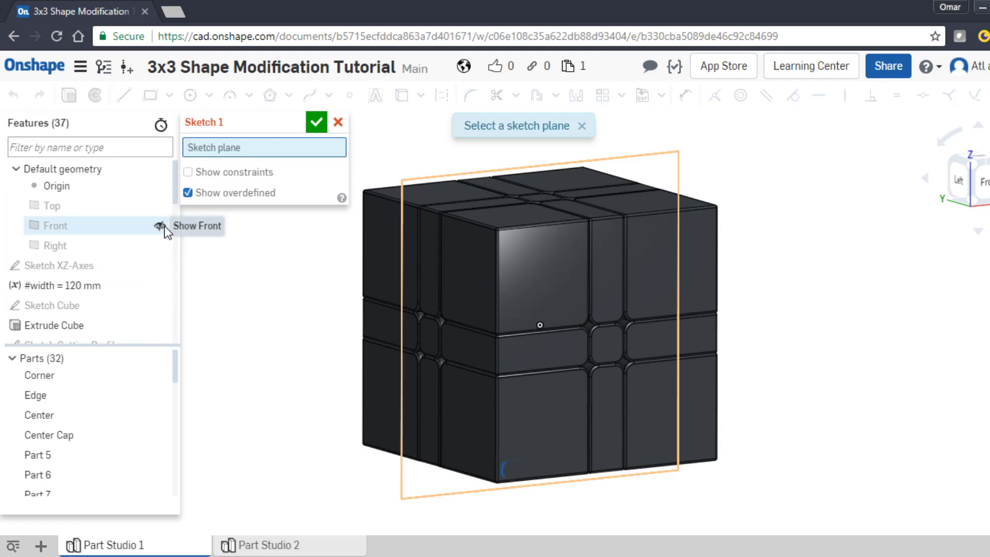
click(159, 226)
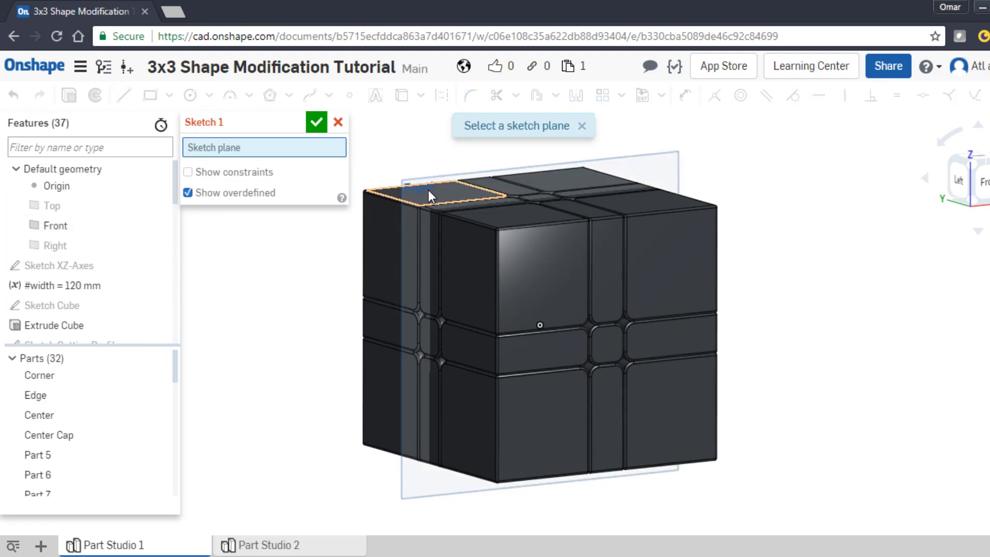
click(646, 167)
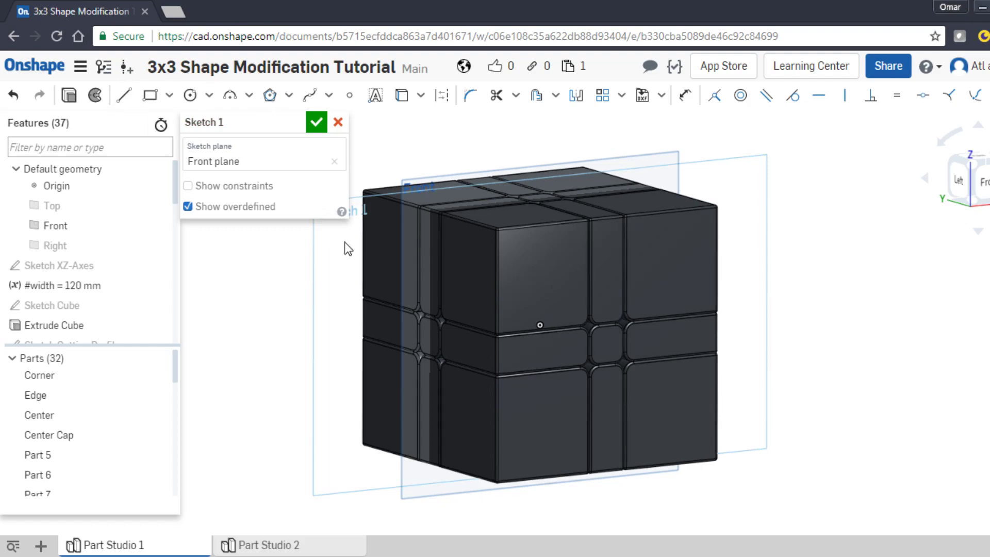
Step: View the sketch normal to its plane and draw a center-point rectangle about 73 by 84 mm centered on the origin
key(g)
key(n)
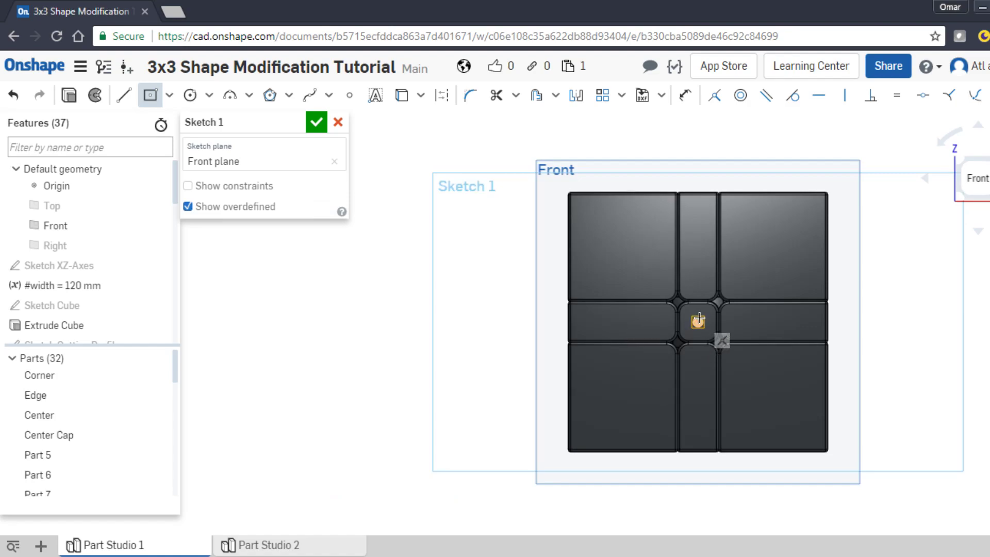
click(698, 321)
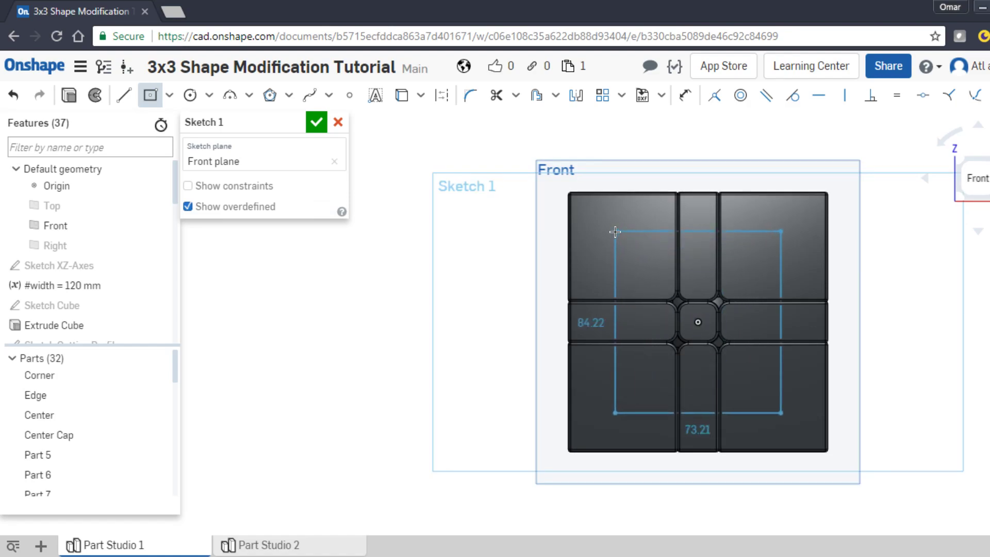
click(615, 232)
key(Escape)
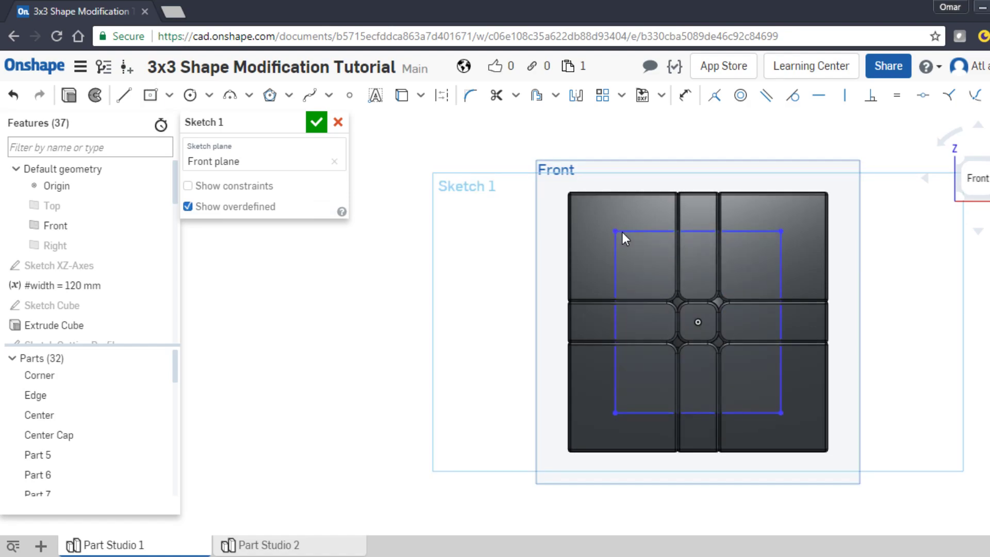
Step: Apply an Equal constraint to the rectangle's upper and left sides to make it a square
click(629, 232)
click(615, 253)
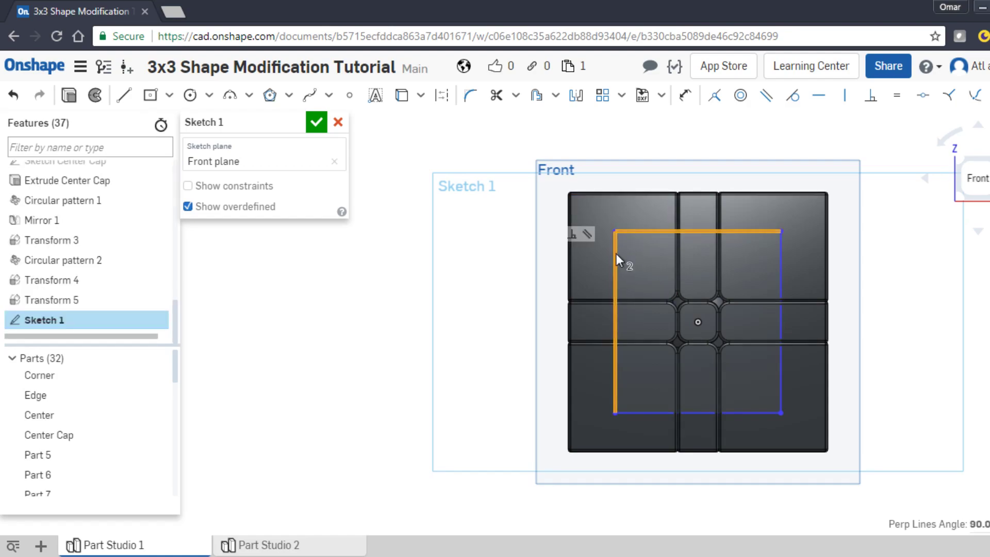
key(e)
key(u)
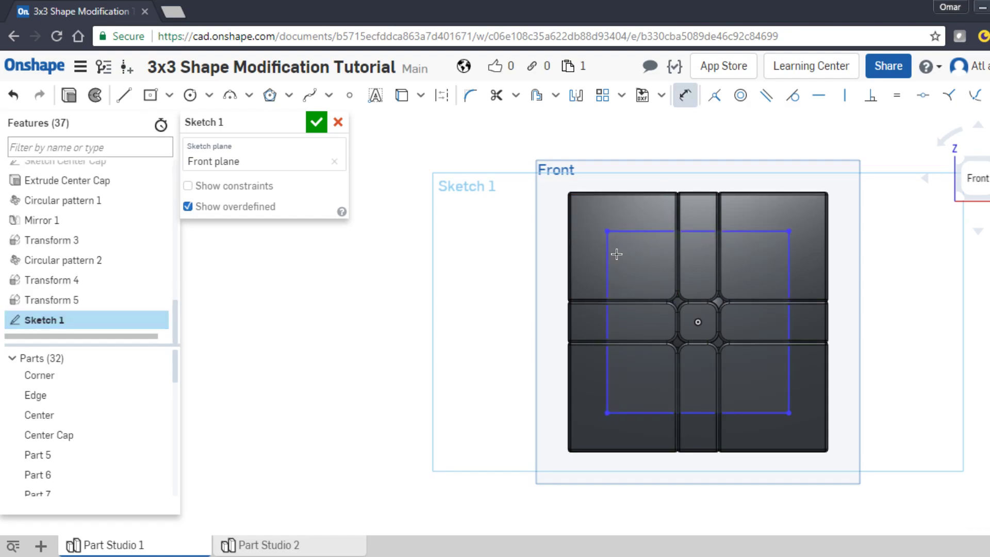
Step: Dimension the square's vertical side and set its length to 57 mm
click(609, 253)
click(592, 263)
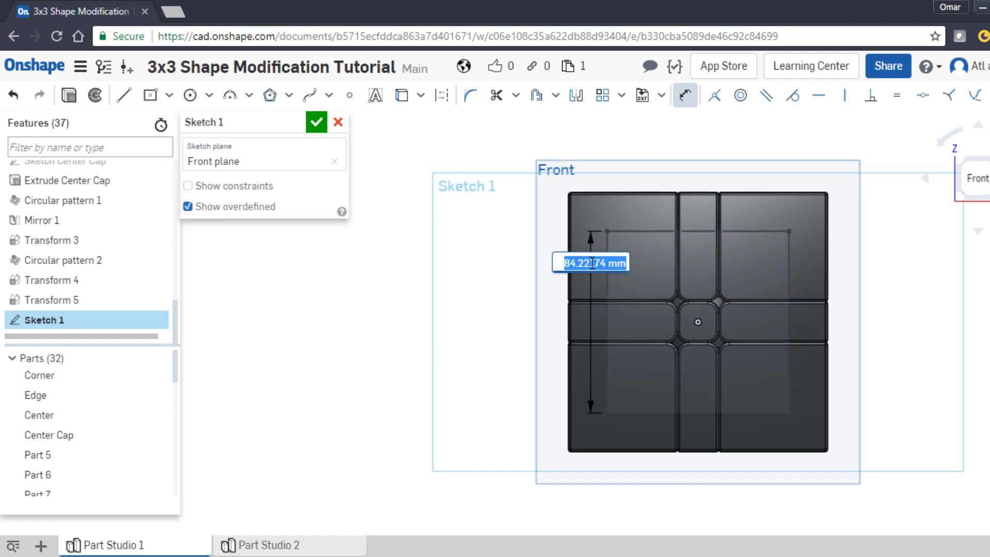
text(57)
key(Return)
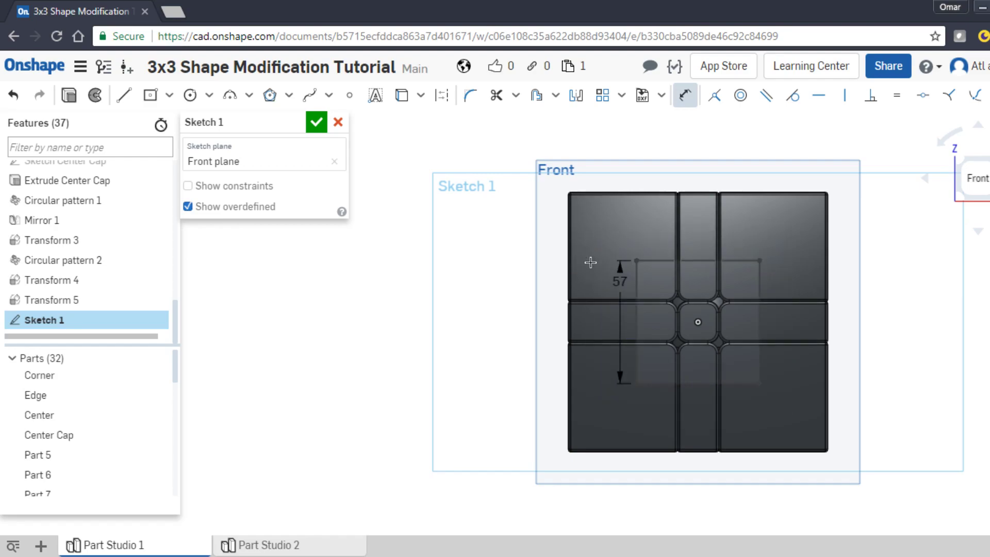
Step: Extrude the square as a new solid part, symmetric about the sketch plane, with a depth of 57 mm
click(69, 98)
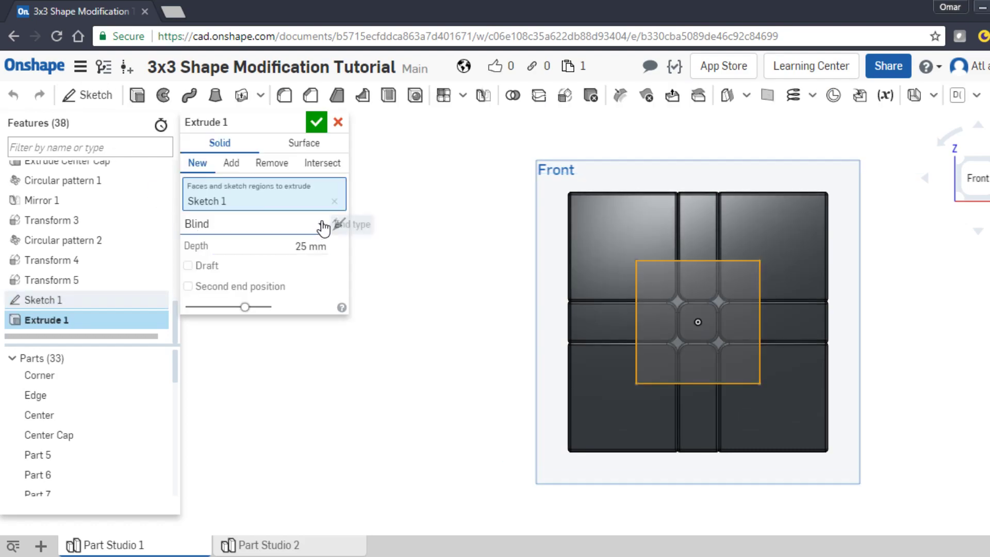
click(323, 225)
click(267, 269)
click(306, 246)
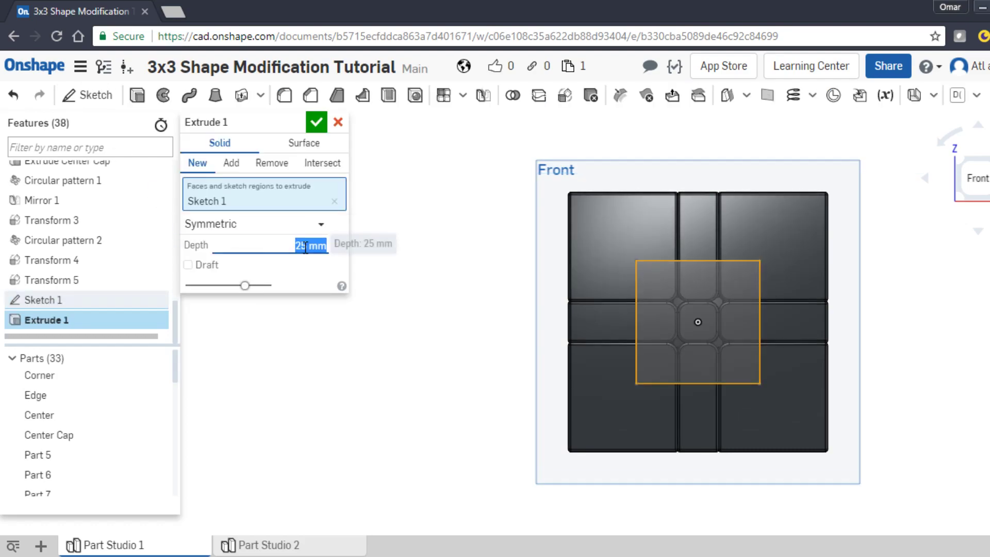
text(57)
key(Return)
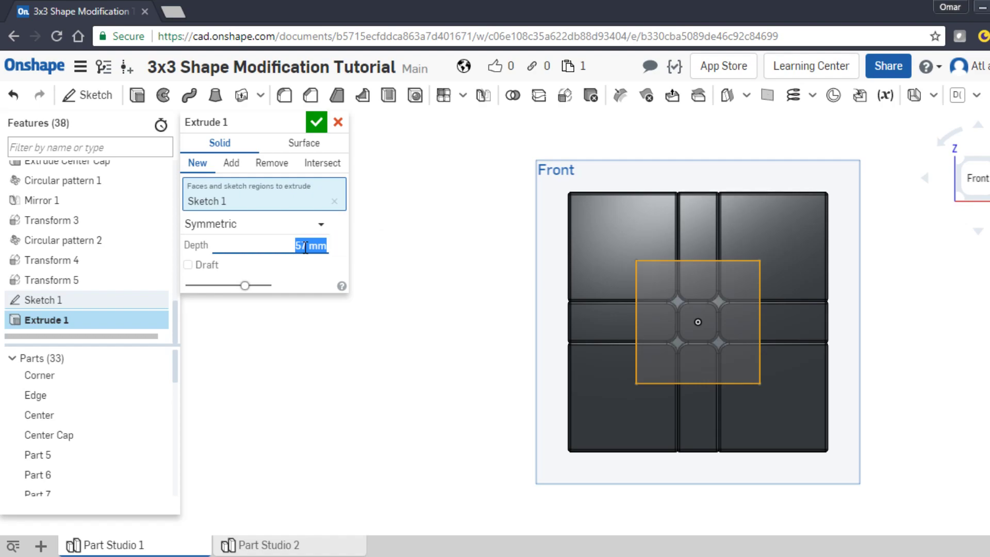
click(318, 122)
Step: Hide all planes so only the cube's parts are displayed
right_drag(369, 222, 391, 231)
key(p)
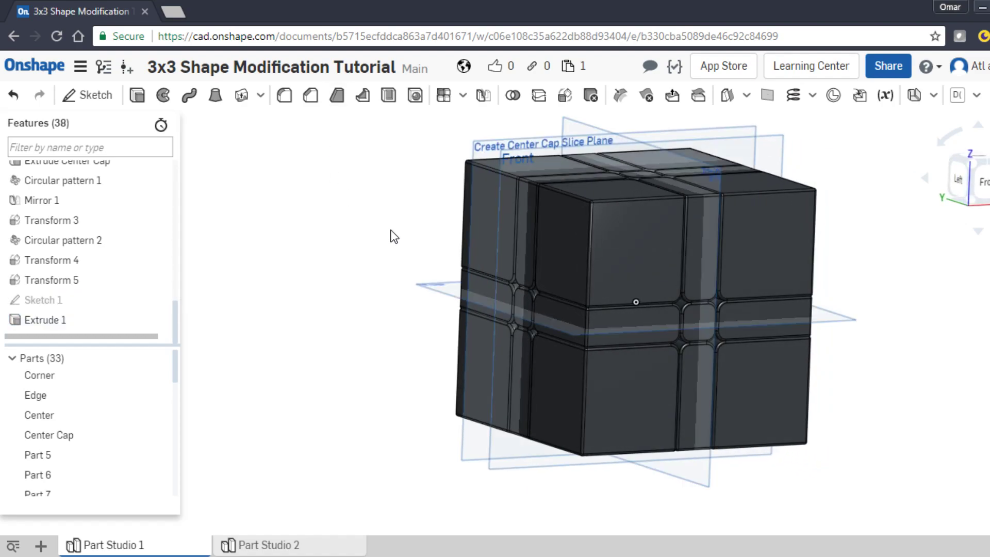
key(p)
right_drag(333, 364, 312, 362)
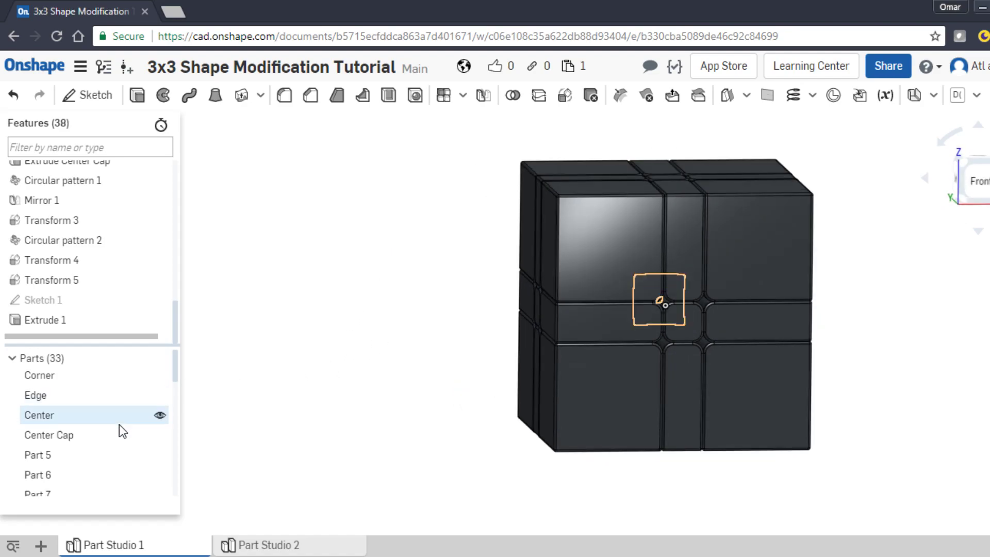
Step: Isolate the newly extruded cube, Part 33, to examine it, and show all parts again
scroll(121, 431, down, 10)
right_click(58, 485)
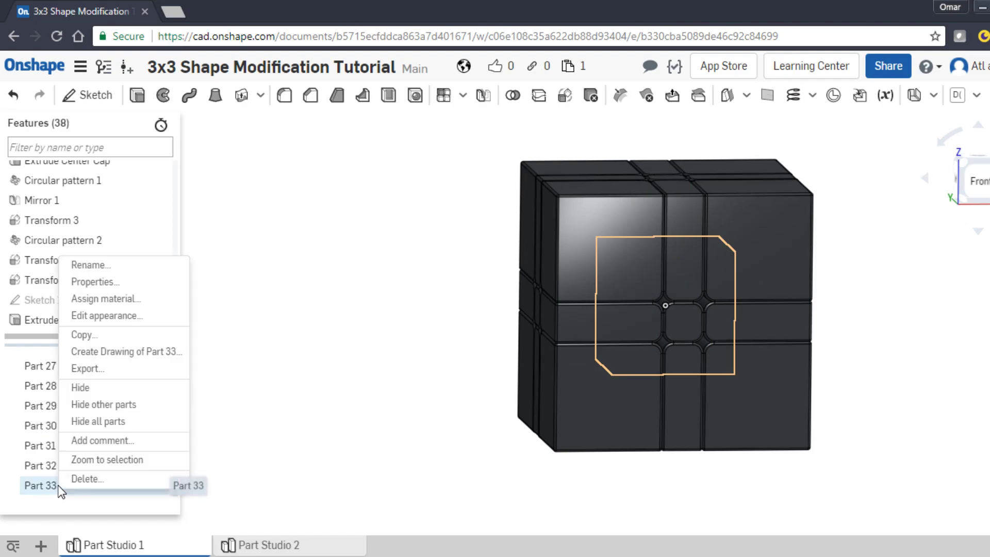
click(95, 404)
right_drag(371, 367, 392, 375)
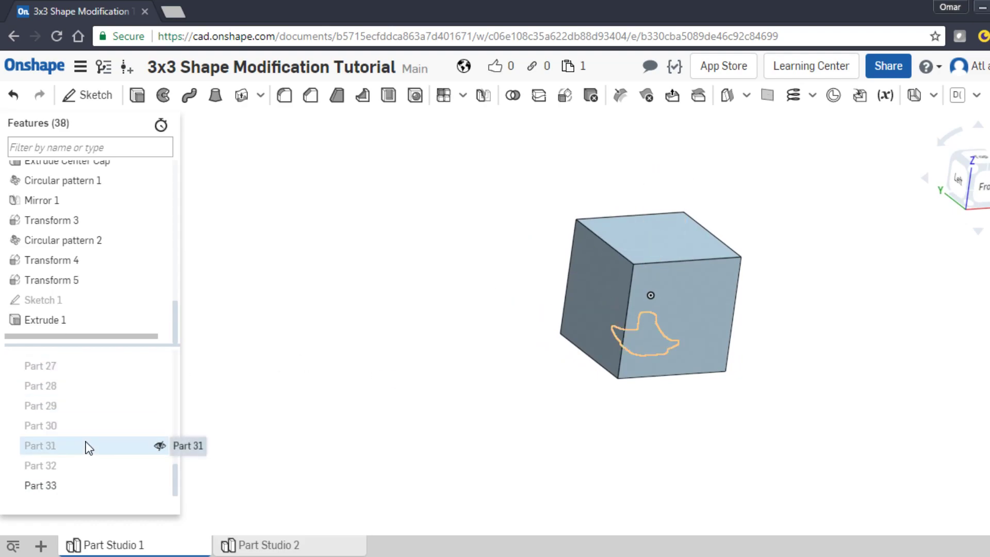
right_click(52, 405)
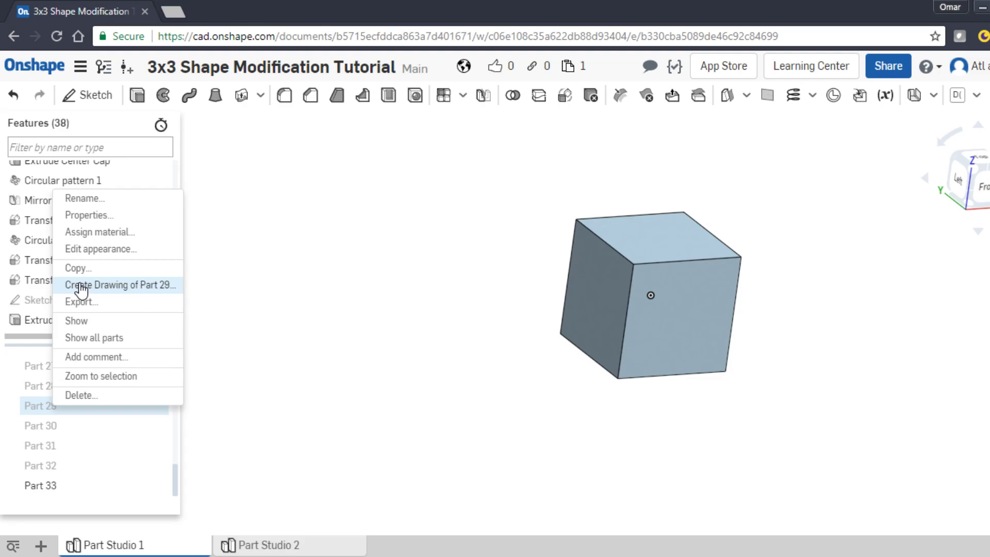
click(91, 338)
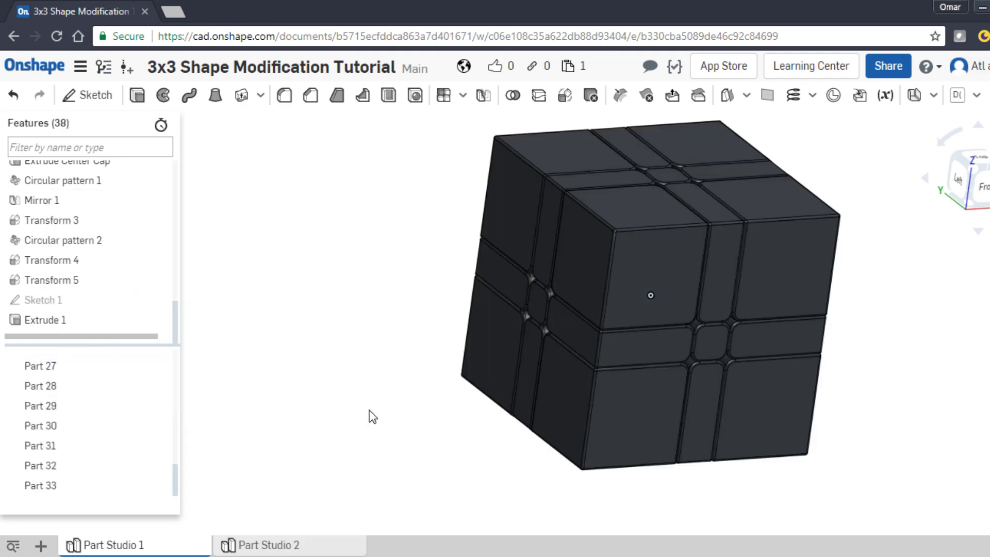
right_drag(395, 411, 370, 388)
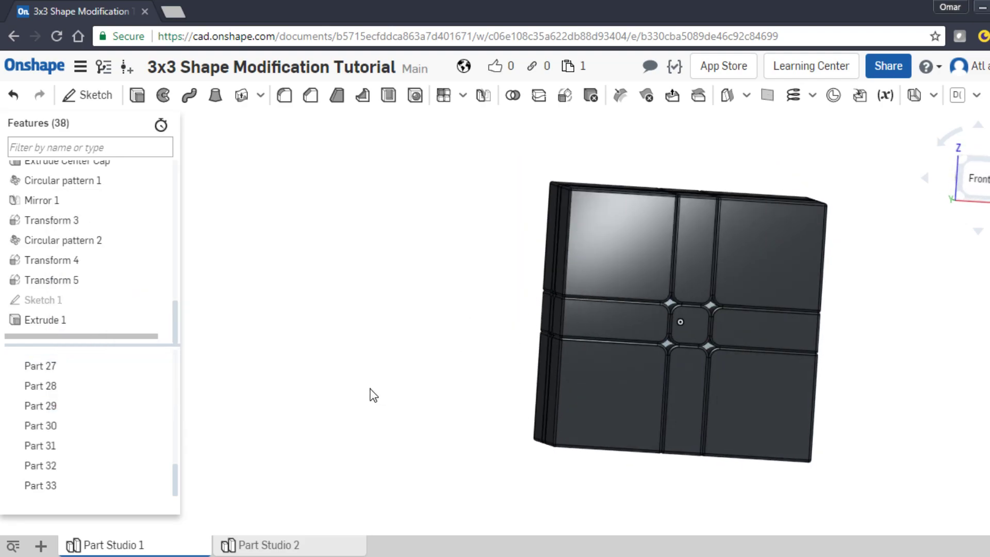
Step: Rename Part 33 as Cutting Cube
right_click(41, 487)
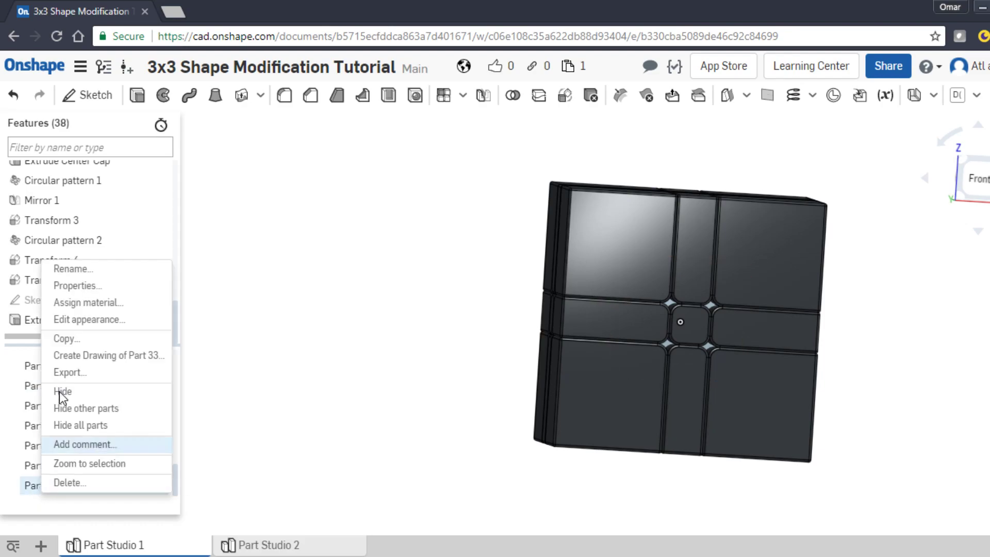
click(69, 270)
text(Cutting Cube)
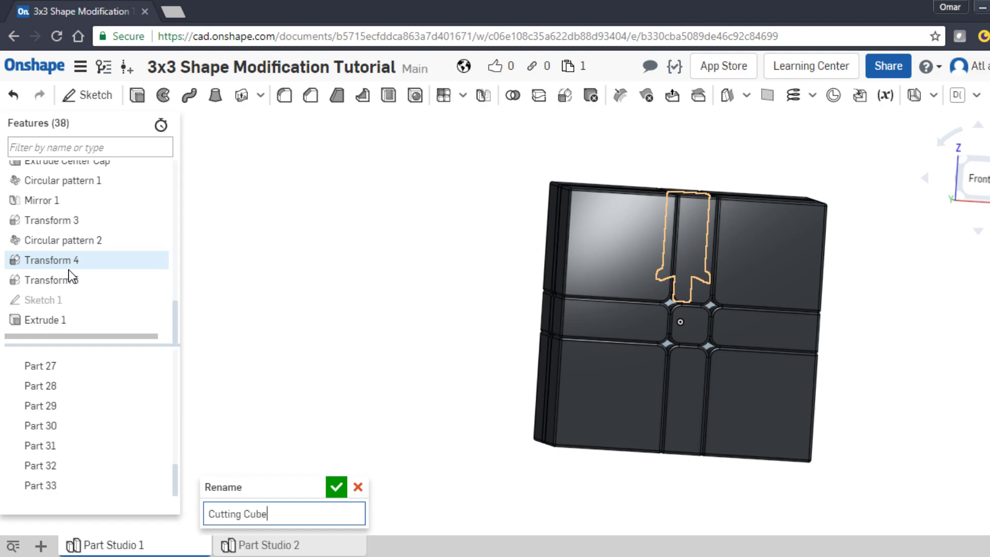
key(Return)
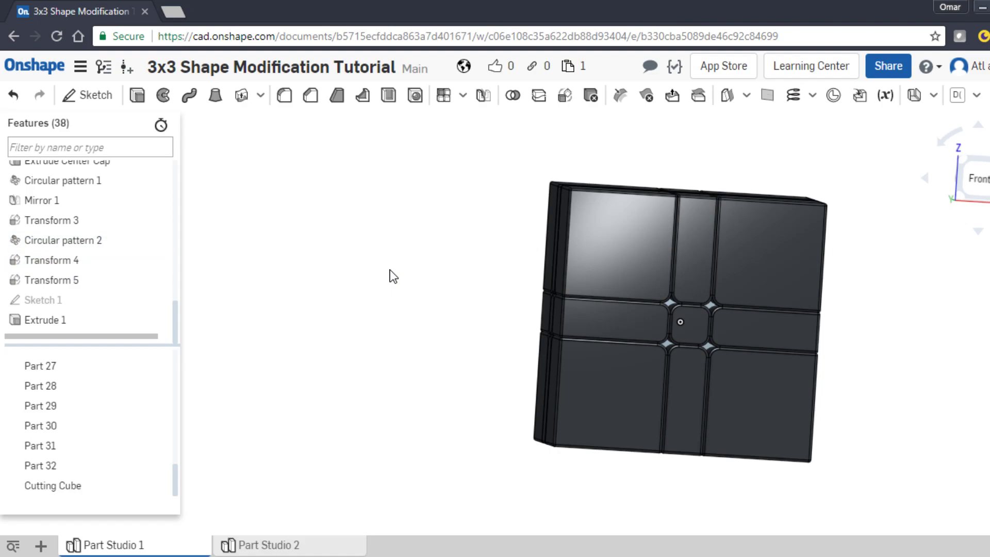
click(58, 468)
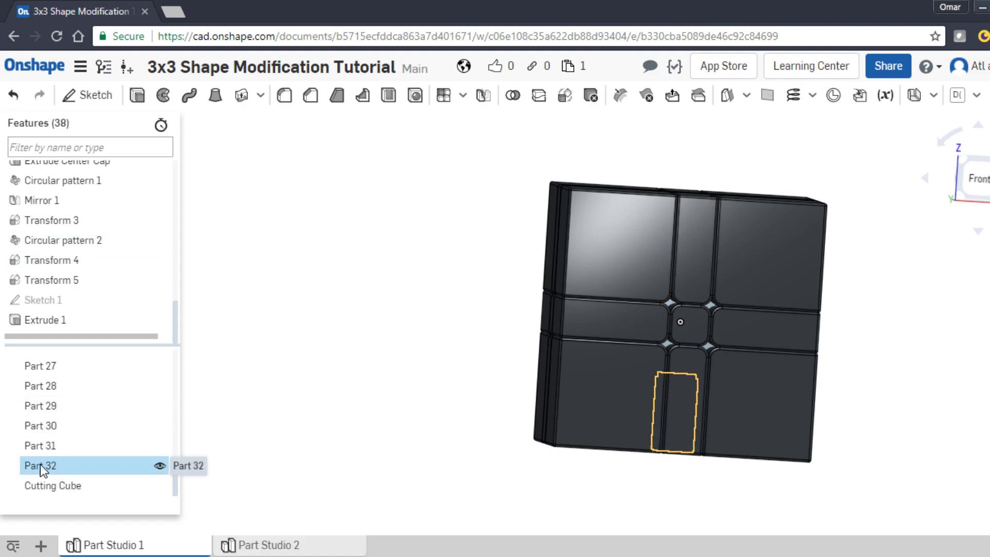
click(242, 437)
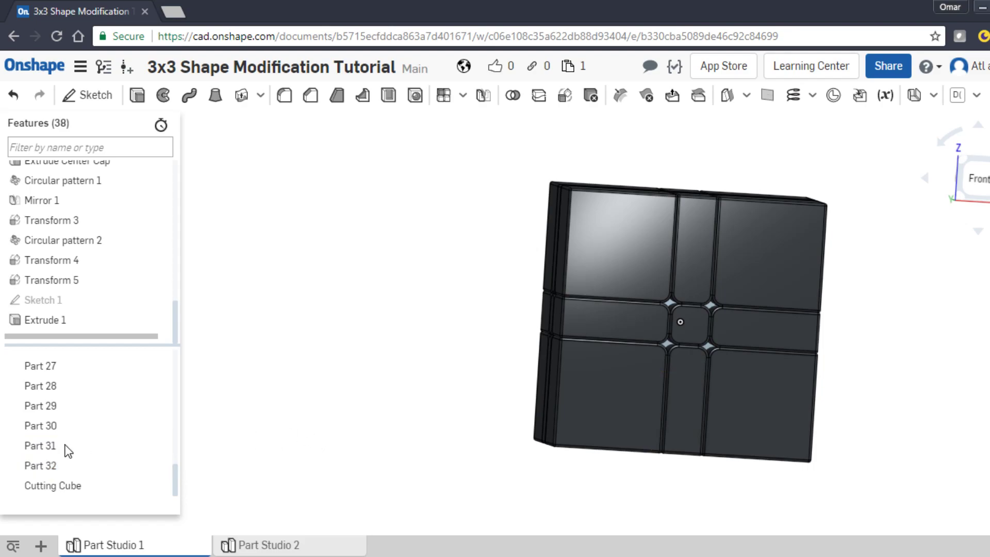
right_click(49, 463)
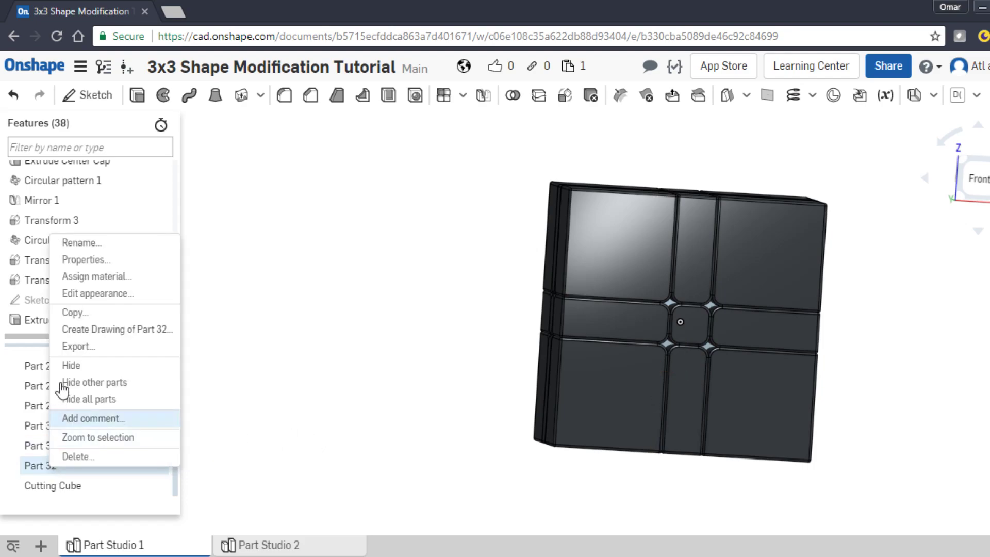
click(292, 491)
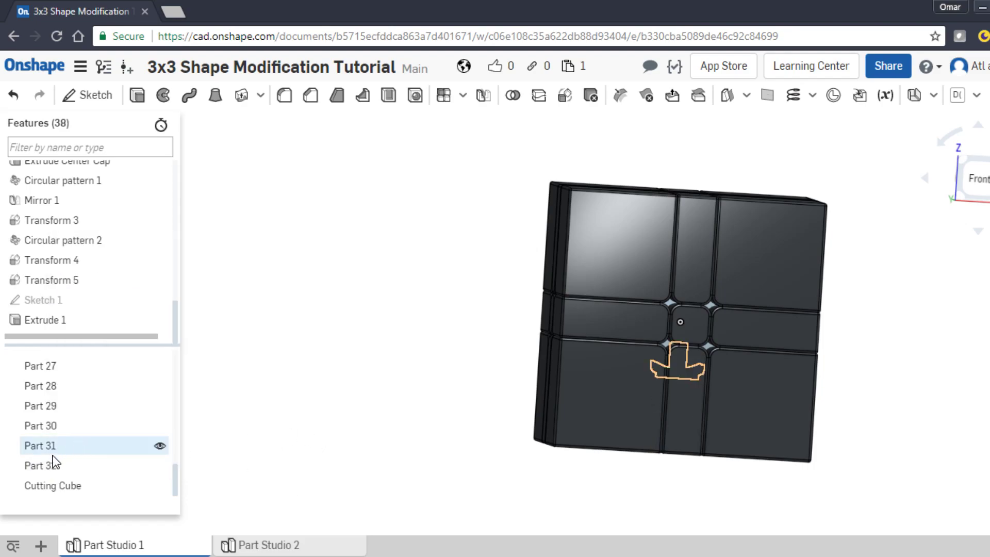
Step: Copy all parts from Corner through Part 32 in place with a Transform, leaving out the Cutting Cube
click(50, 462)
scroll(57, 416, up, 10)
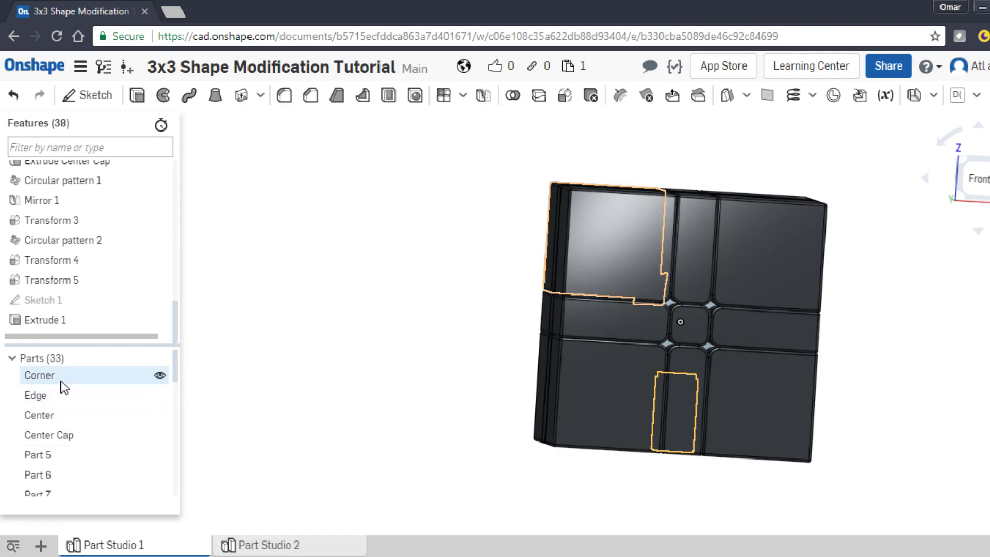
shift+click(61, 376)
right_click(61, 376)
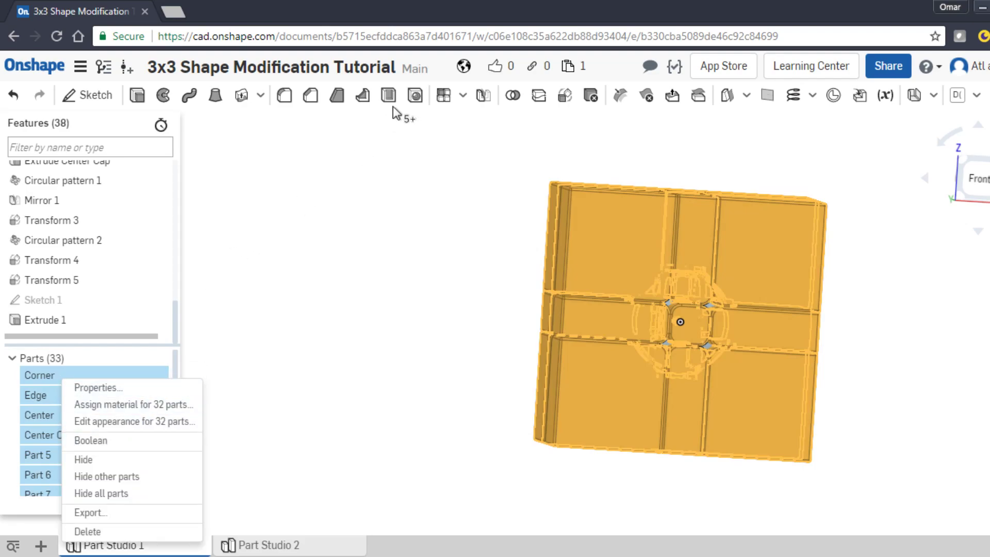
click(564, 98)
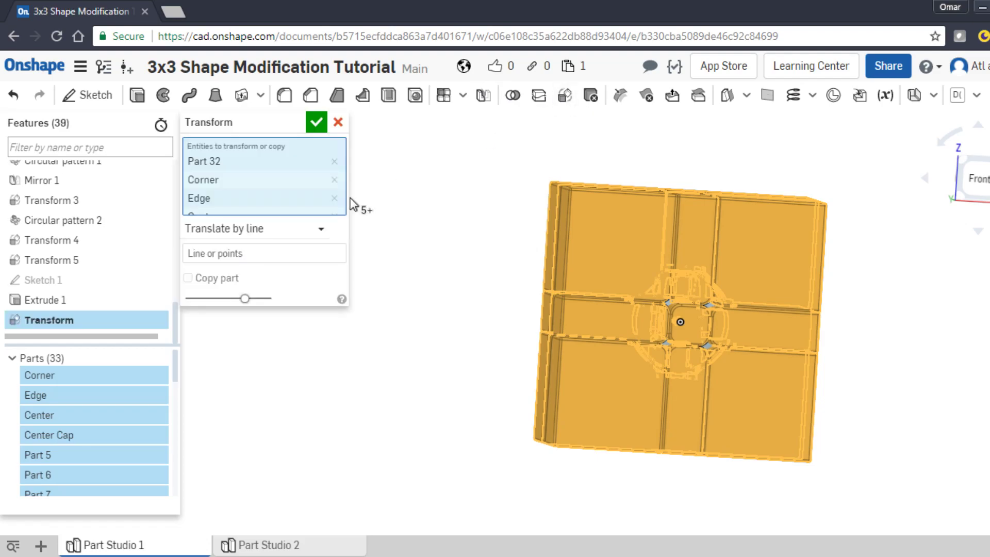
click(268, 233)
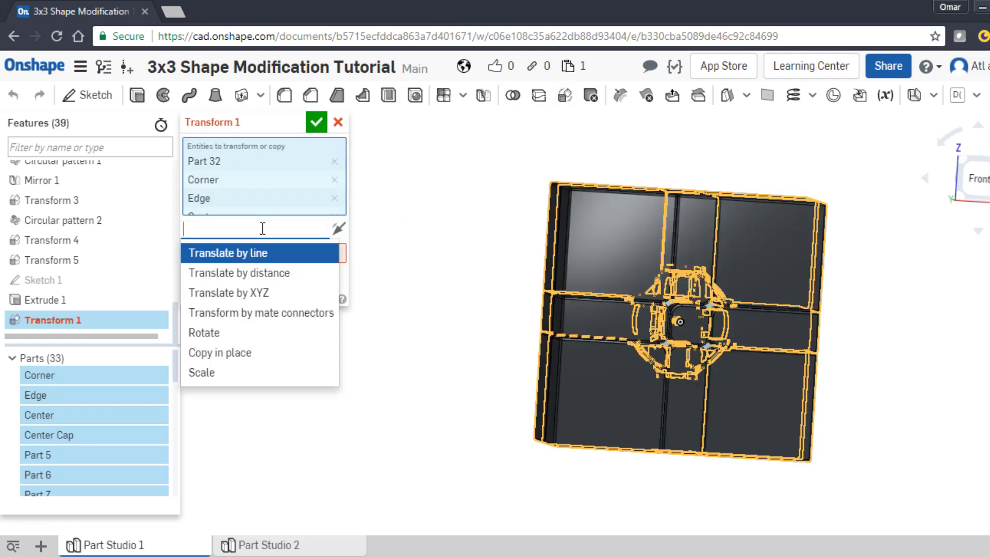
click(231, 356)
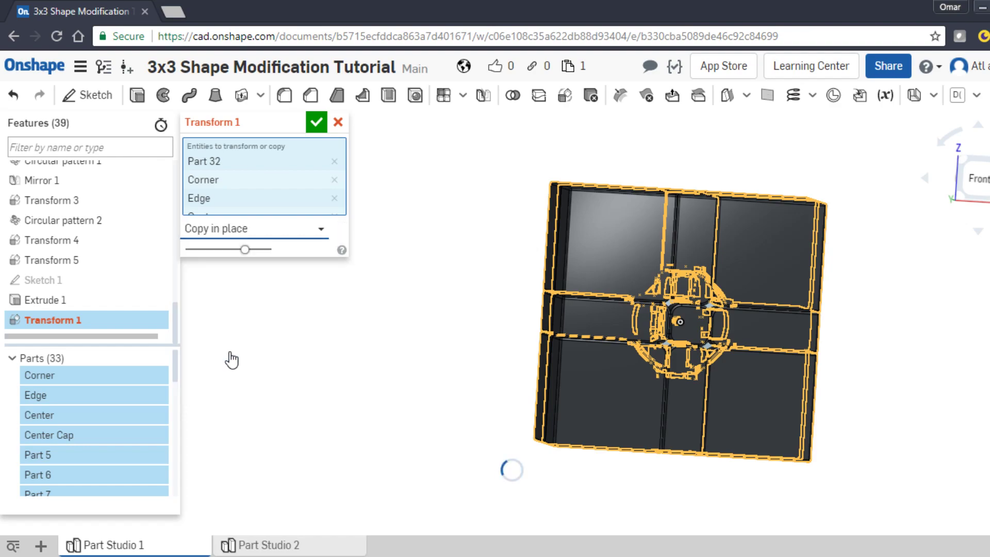
click(317, 123)
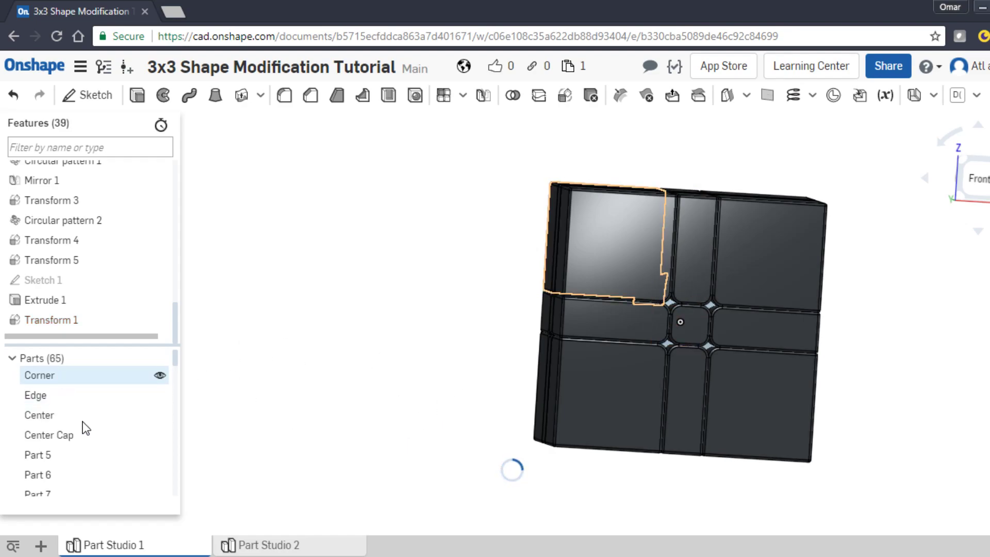
Step: Change the appearance of the original parts, Corner through Part 32, to light purple A795D2
scroll(84, 431, down, 20)
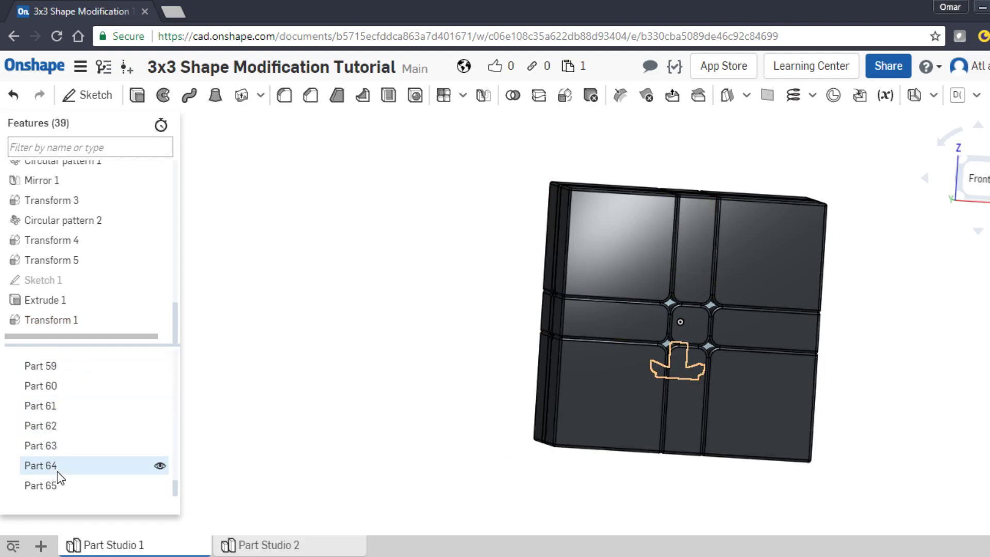
scroll(75, 426, up, 5)
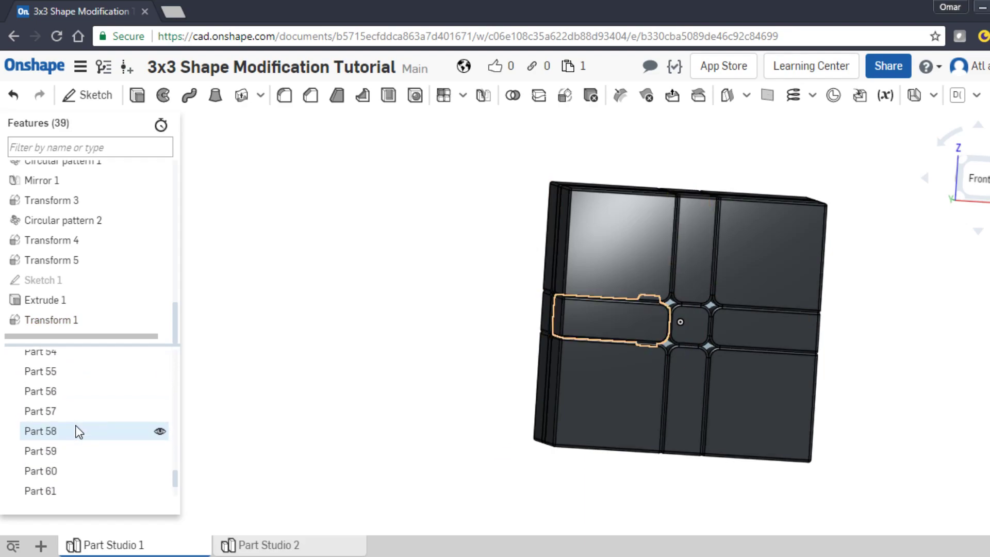
scroll(78, 431, up, 4)
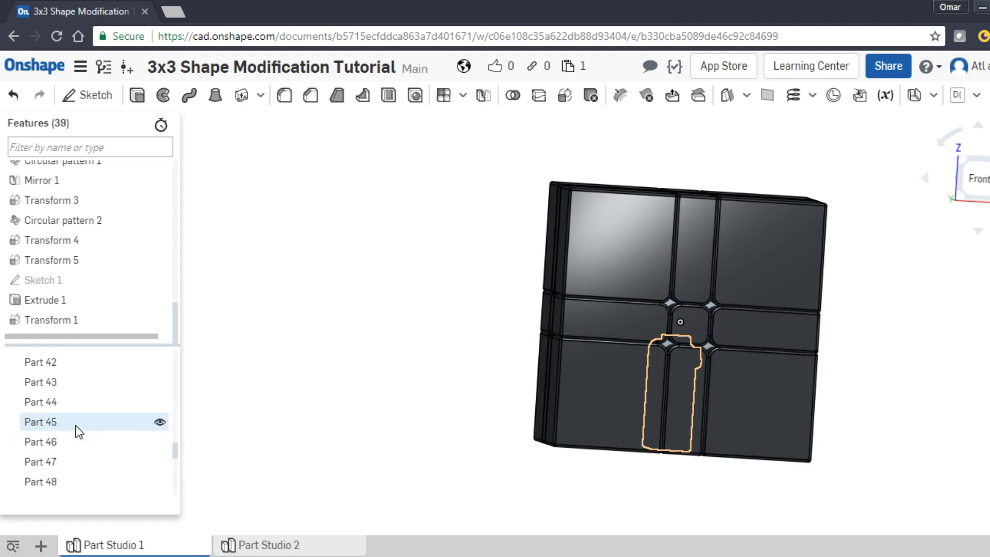
scroll(78, 431, up, 3)
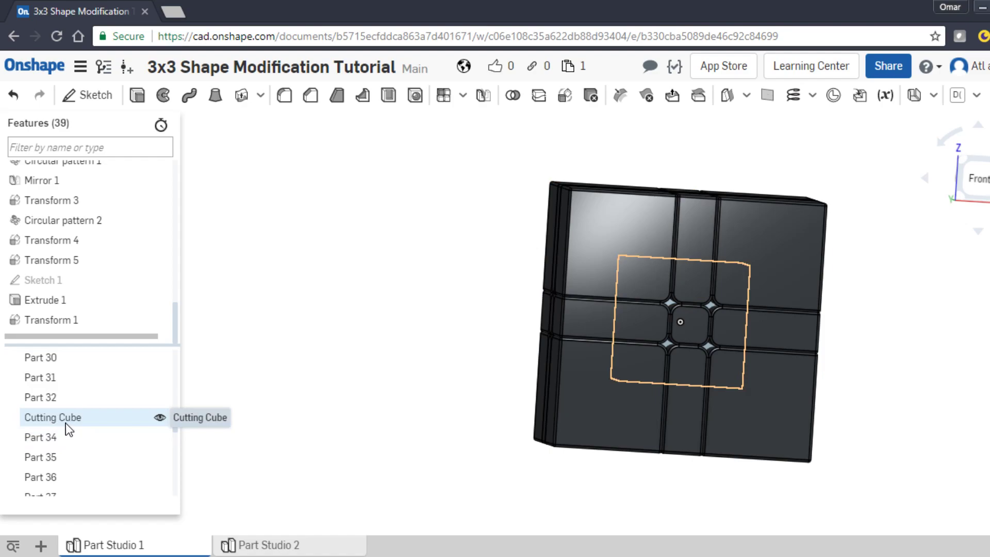
click(48, 403)
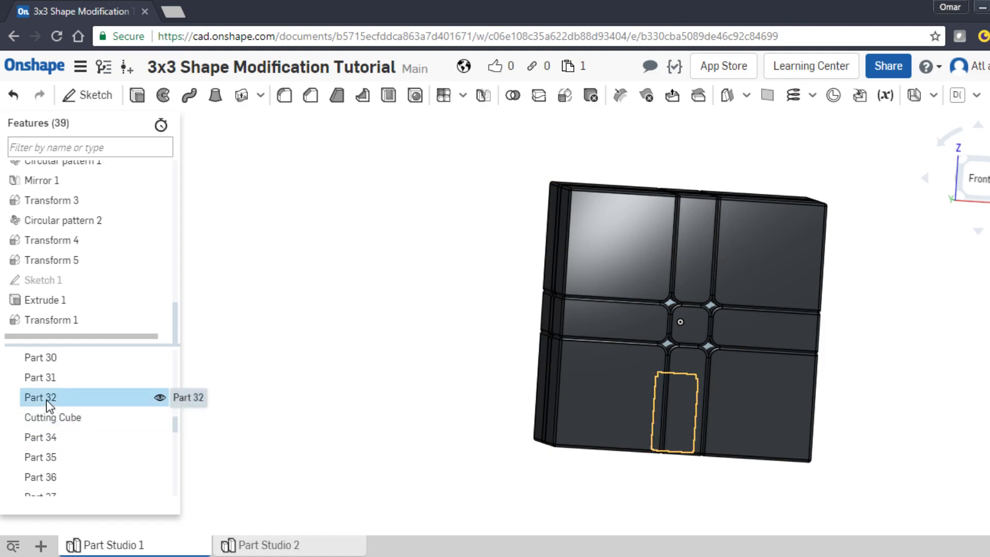
scroll(50, 402, up, 10)
shift+click(49, 380)
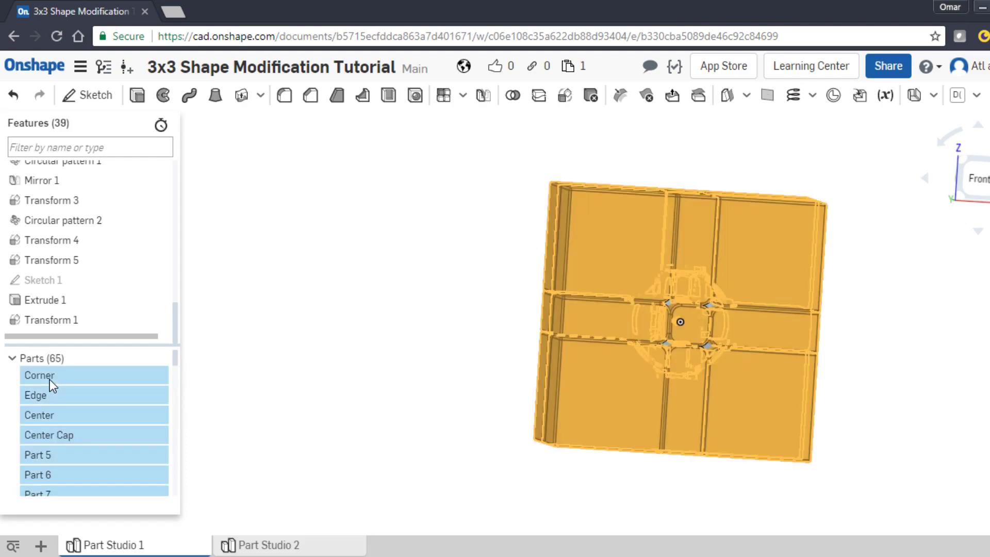
right_click(49, 379)
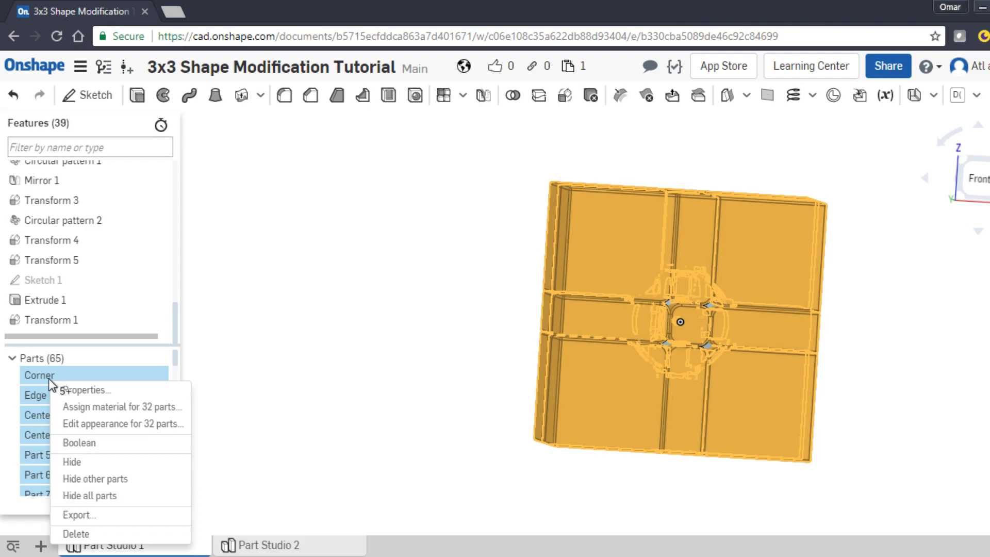
click(69, 424)
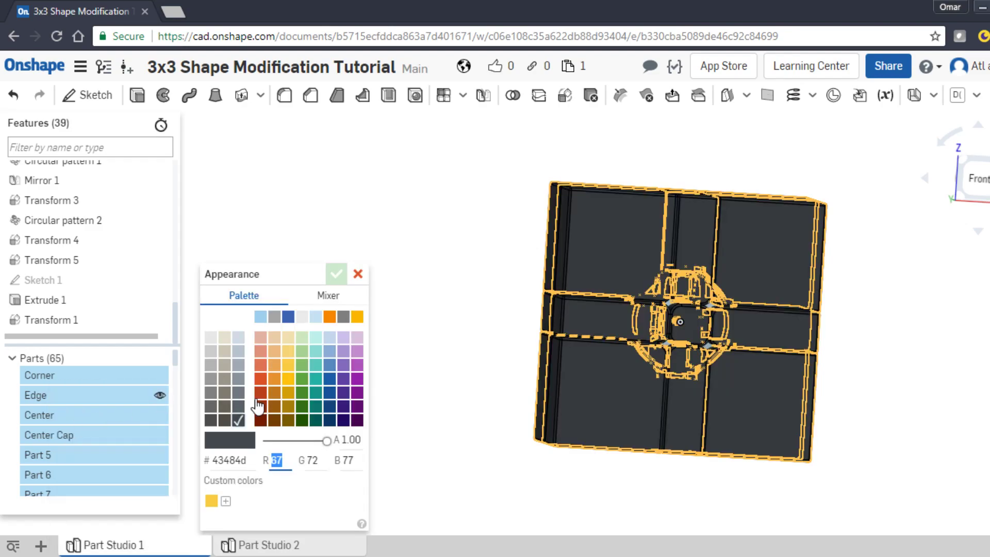
click(343, 351)
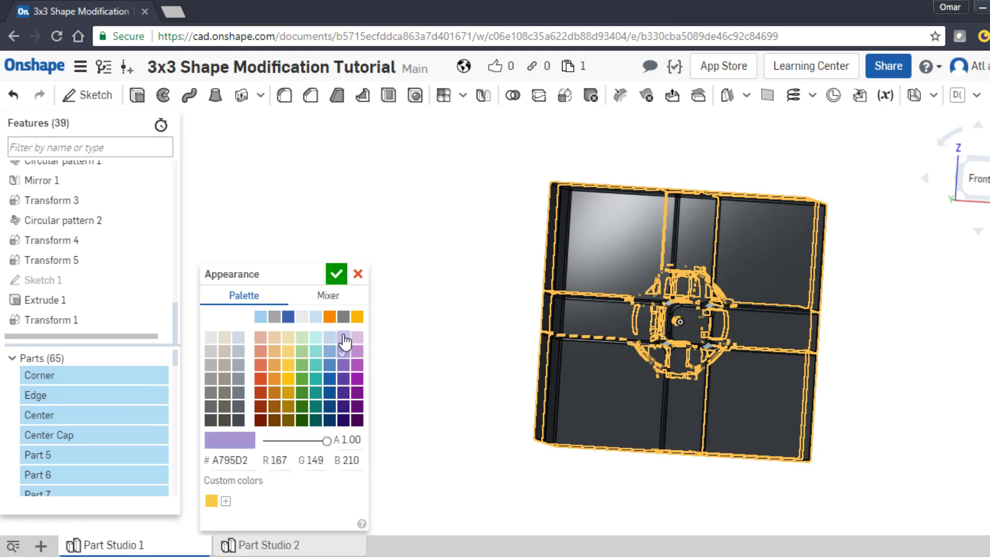
click(335, 274)
right_drag(355, 303, 564, 260)
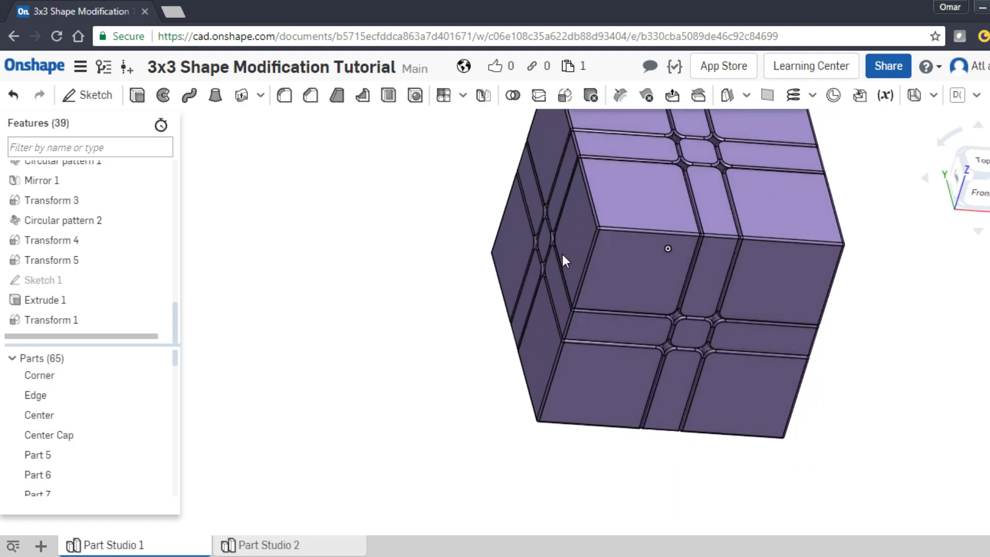
Step: Hide Part 9 to check the duplicate beneath it, and undo the hiding
click(608, 256)
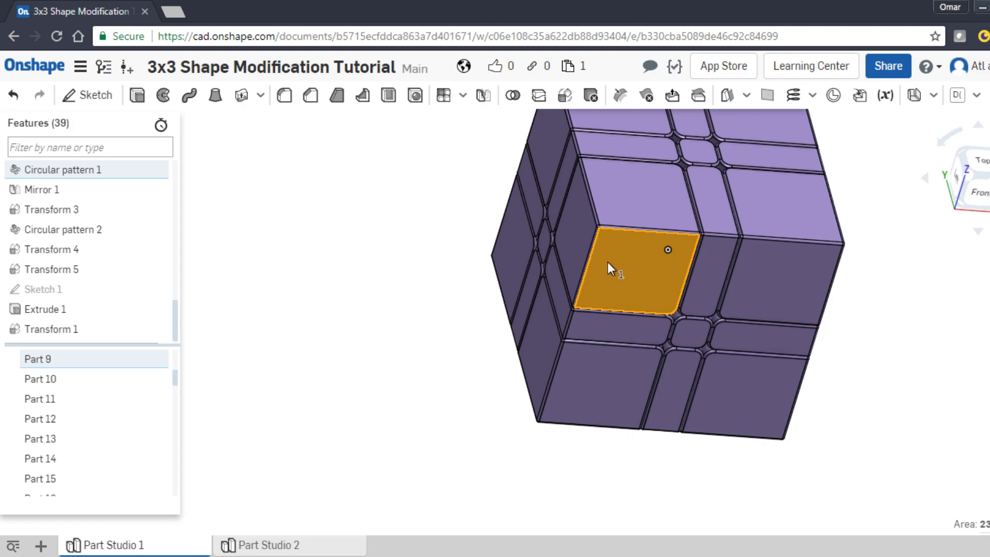
right_click(634, 268)
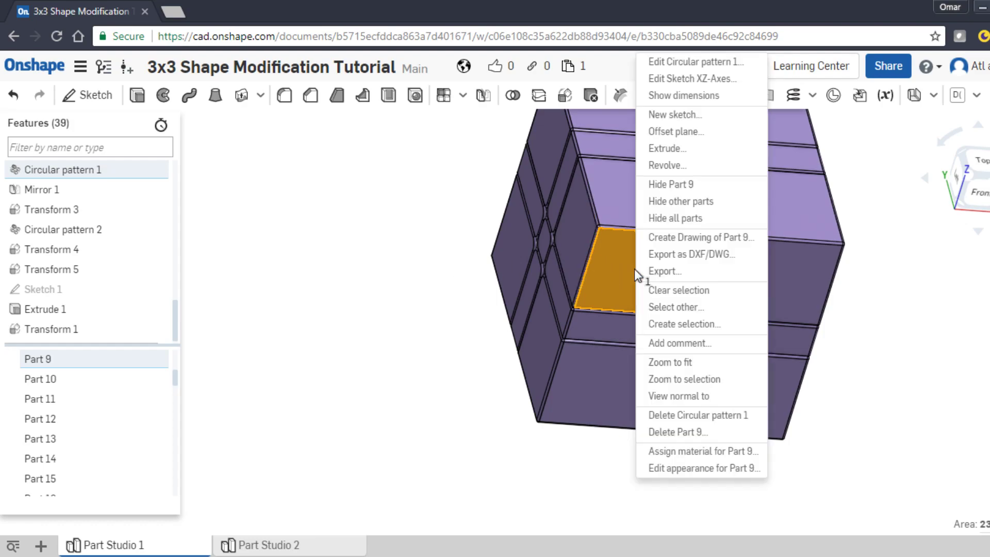
click(662, 184)
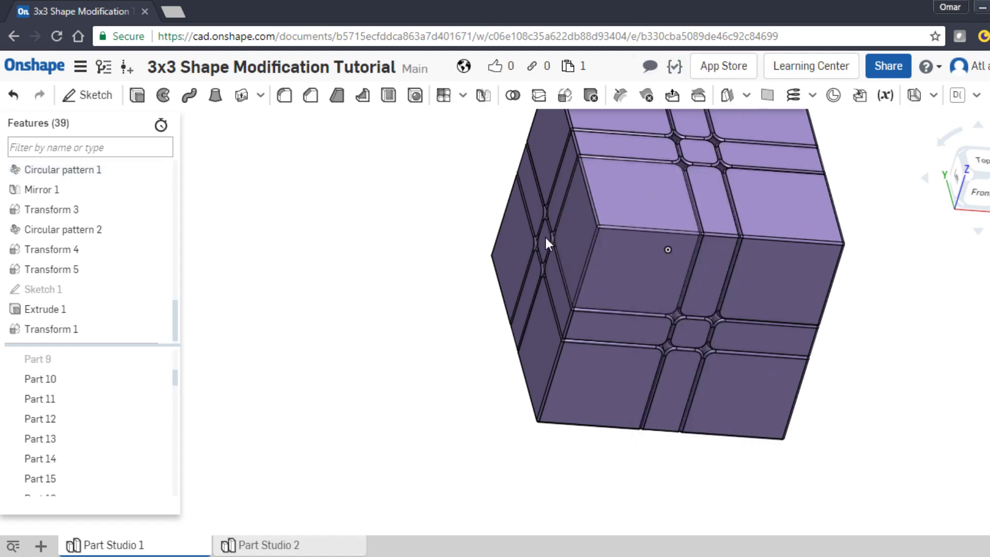
right_click(623, 278)
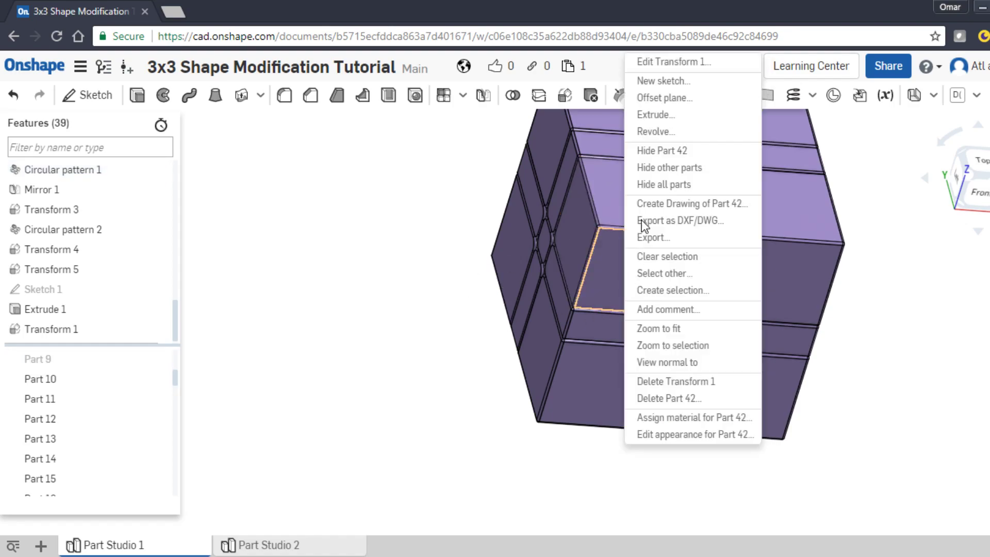
click(436, 274)
key(ctrl+z)
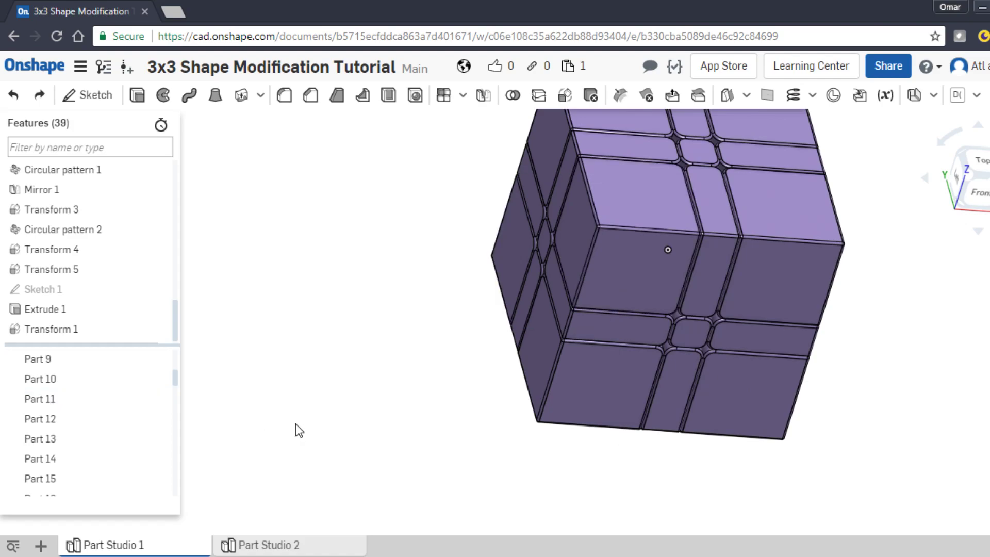
Step: Change the appearance of the copied parts, Part 34 through Part 65, to a dark grey palette colour
scroll(64, 415, down, 3)
scroll(64, 413, down, 9)
scroll(64, 412, down, 2)
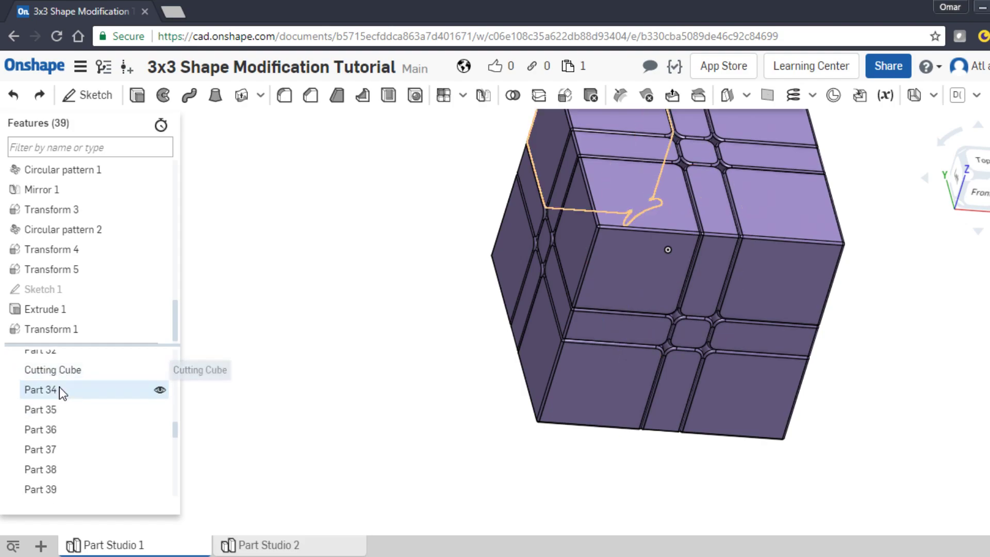
scroll(62, 417, down, 4)
scroll(61, 416, down, 13)
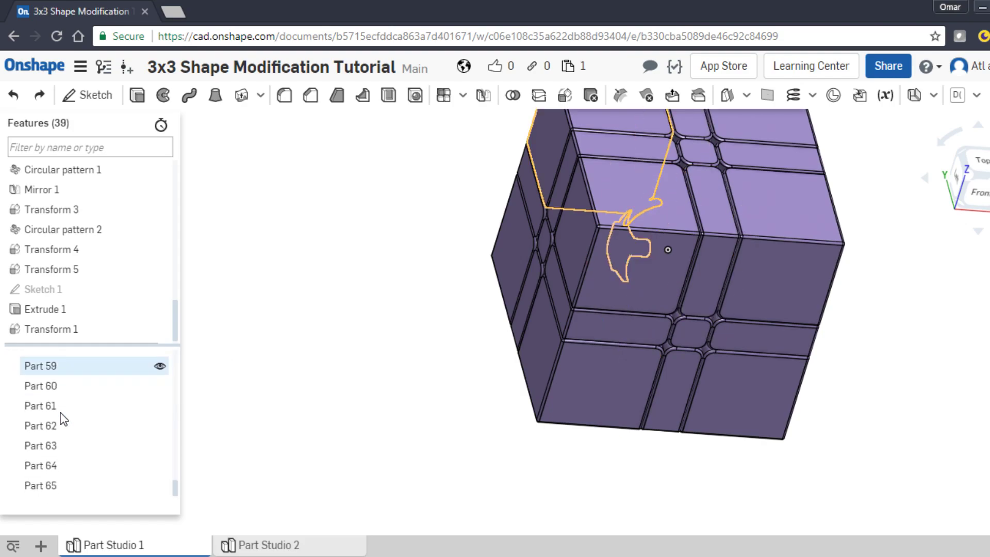
shift+click(56, 485)
right_click(55, 485)
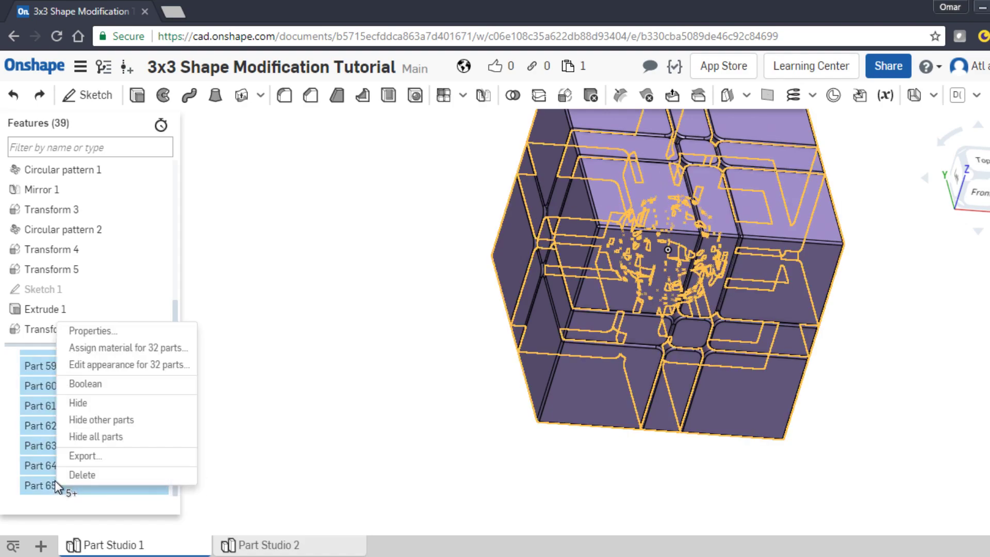
click(91, 367)
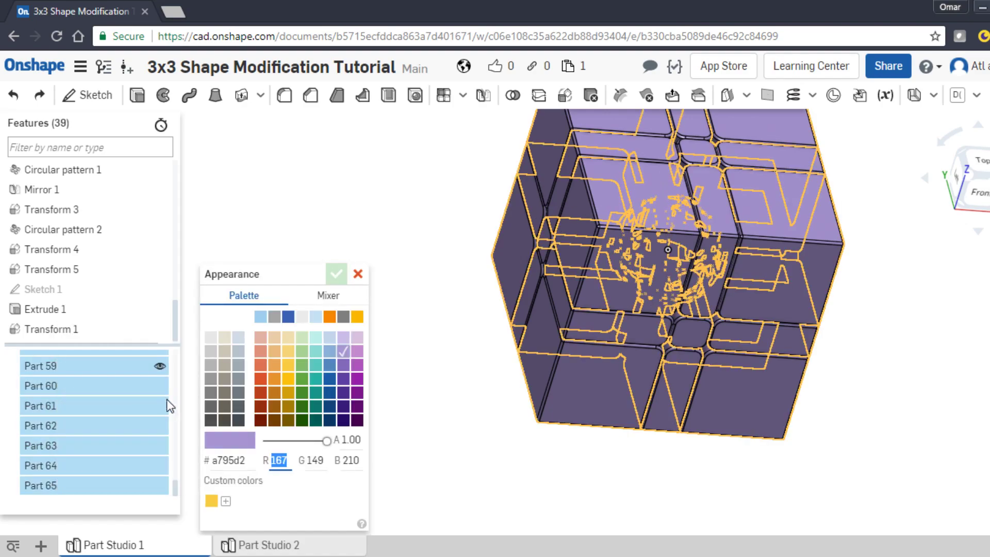
click(226, 411)
click(336, 273)
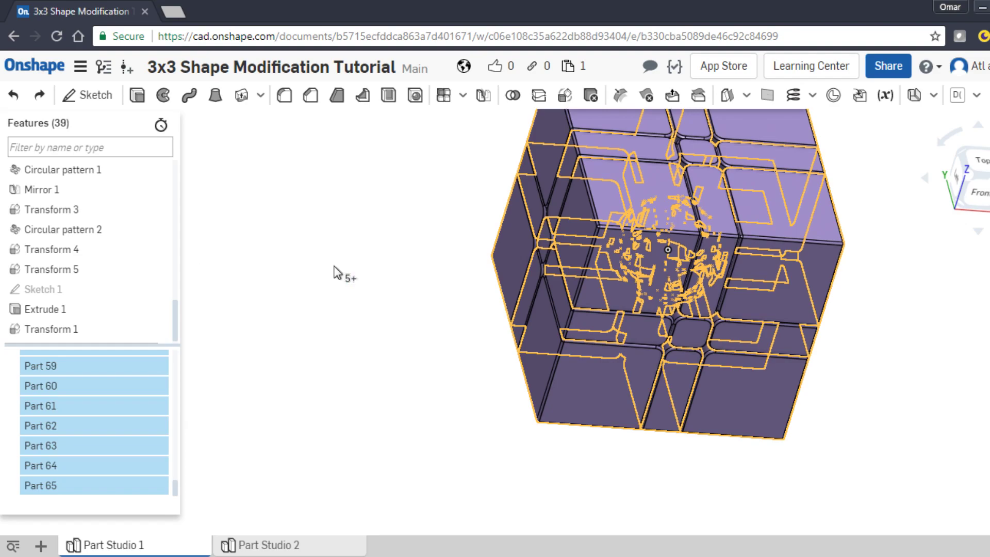
click(395, 294)
Step: Hide the purple corner Part 9 to check the recoloured copy beneath it
middle_drag(416, 319, 390, 382)
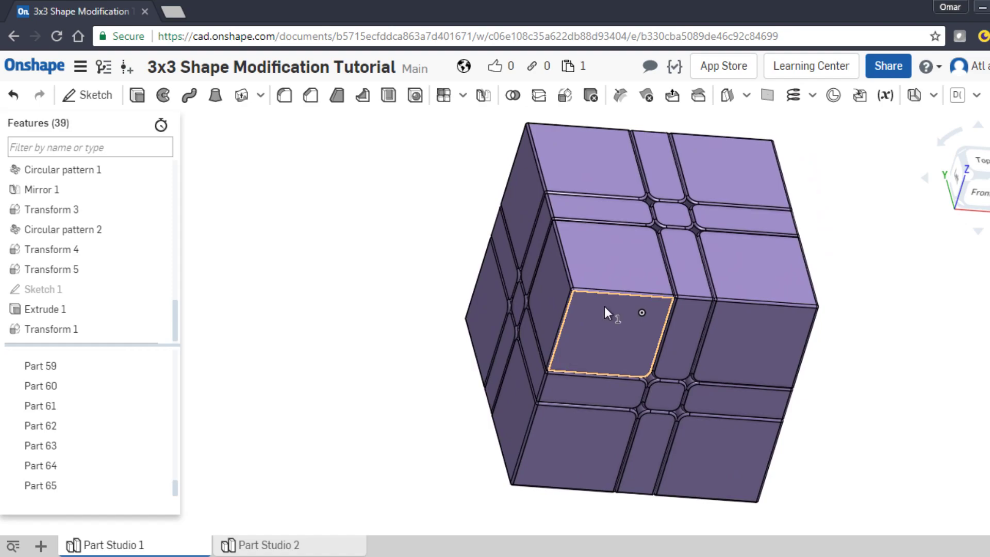
right_click(605, 307)
click(627, 188)
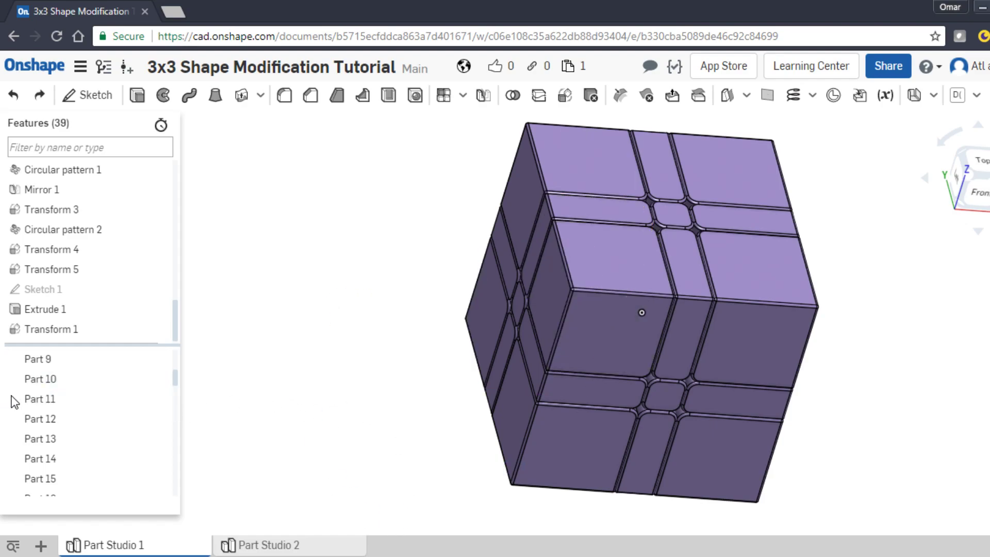
Step: Hide all the copied parts, Part 34 through Part 65
scroll(55, 415, down, 4)
scroll(54, 415, down, 2)
scroll(55, 415, down, 2)
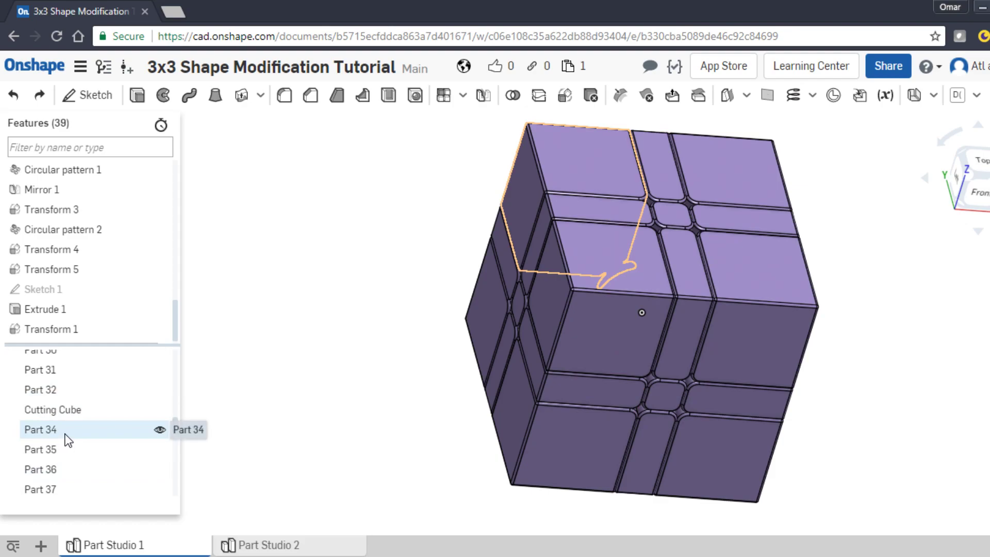
scroll(80, 455, down, 10)
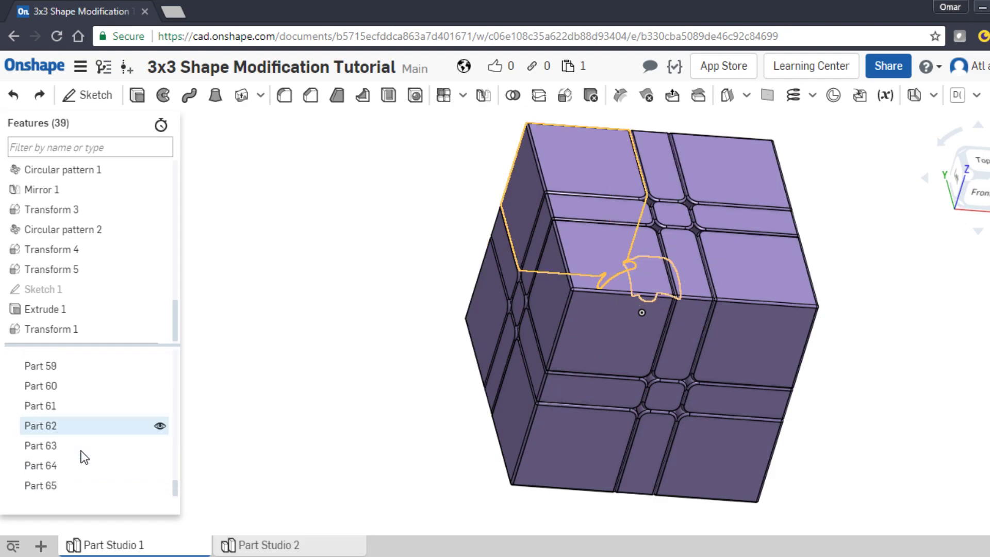
shift+click(79, 485)
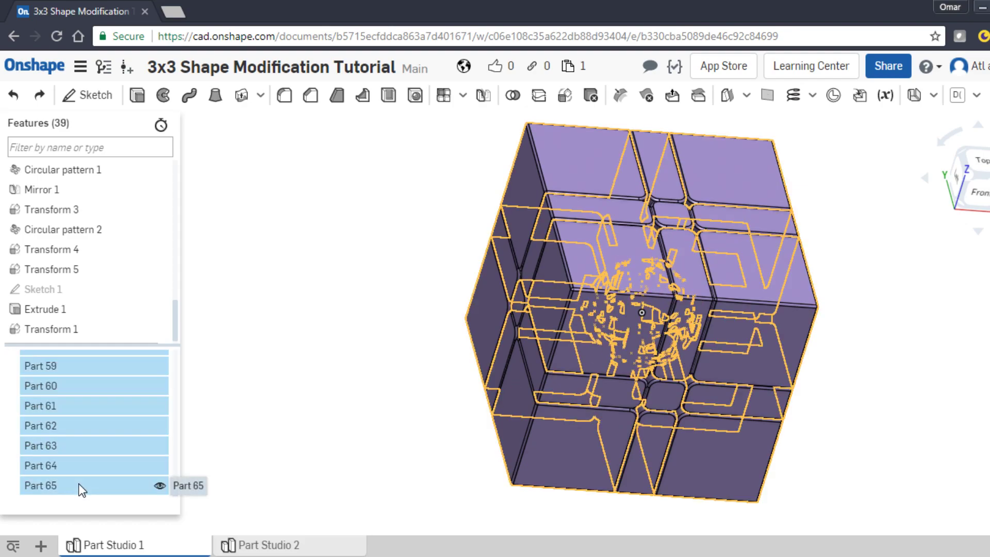
right_click(78, 484)
click(99, 404)
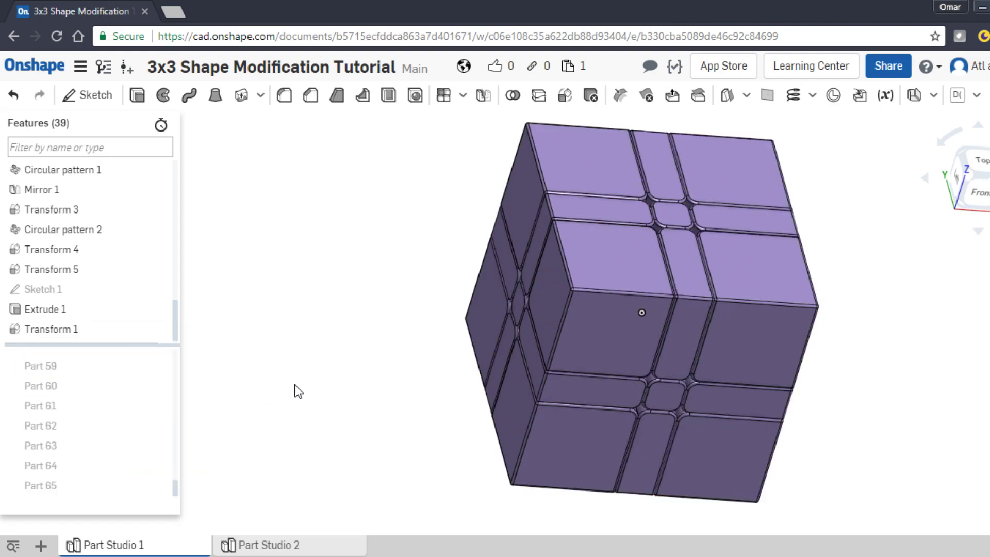
Step: Box-select the cube's front and middle layers in the Left view and hide them, leaving only the back layer shown
right_drag(360, 306, 453, 273)
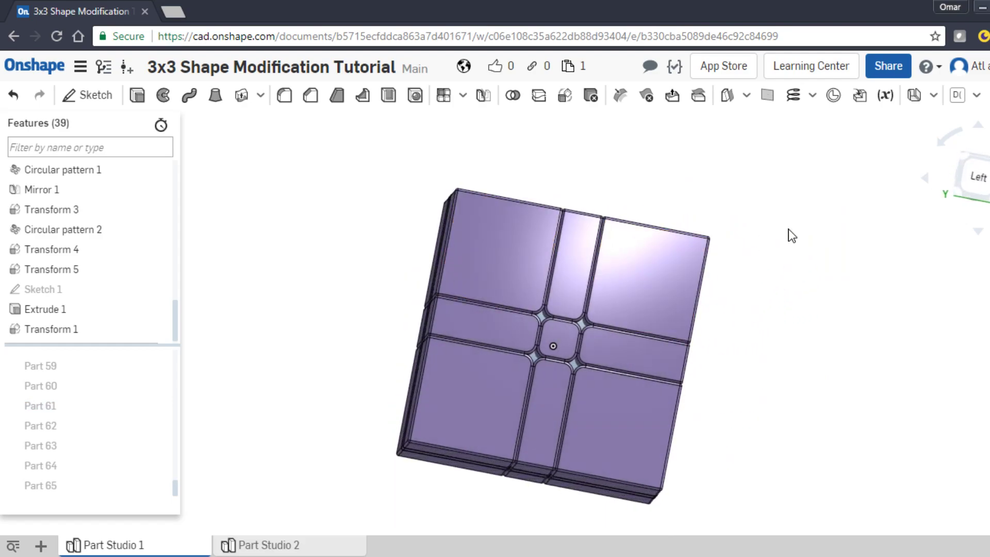
click(985, 186)
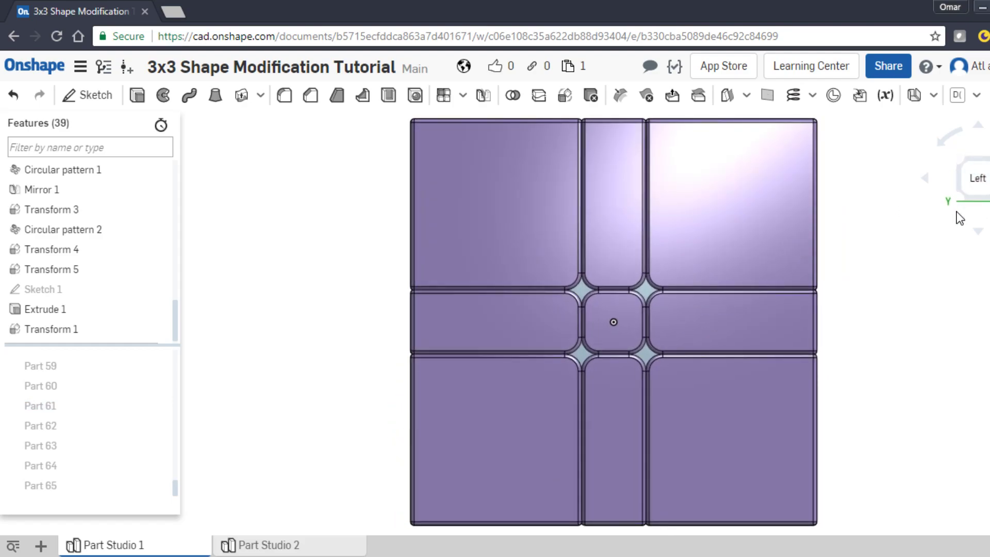
scroll(926, 279, down, 2)
middle_drag(926, 280, 811, 310)
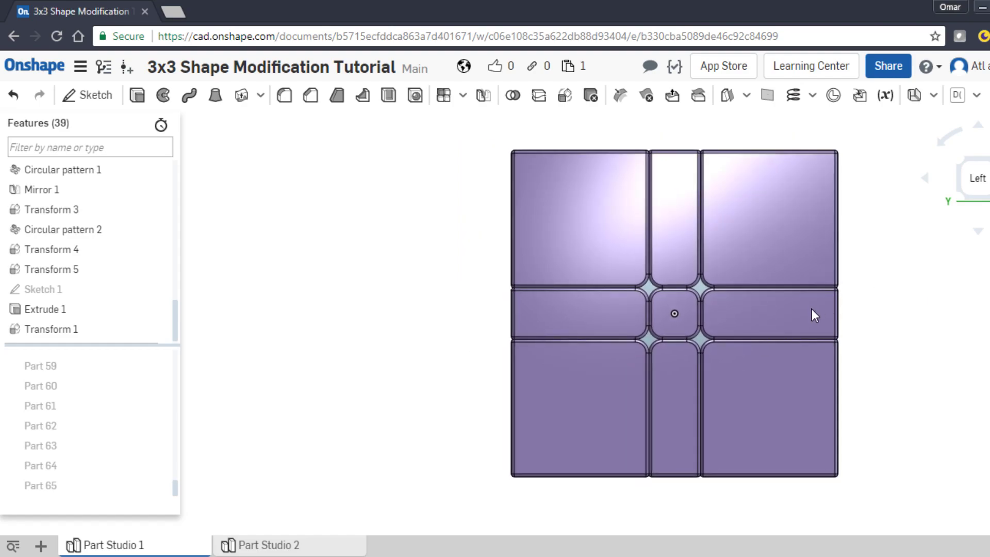
mouse_move(774, 157)
mouse_down()
mouse_move(612, 240)
mouse_move(613, 437)
mouse_move(570, 493)
mouse_move(563, 521)
mouse_move(706, 454)
mouse_up()
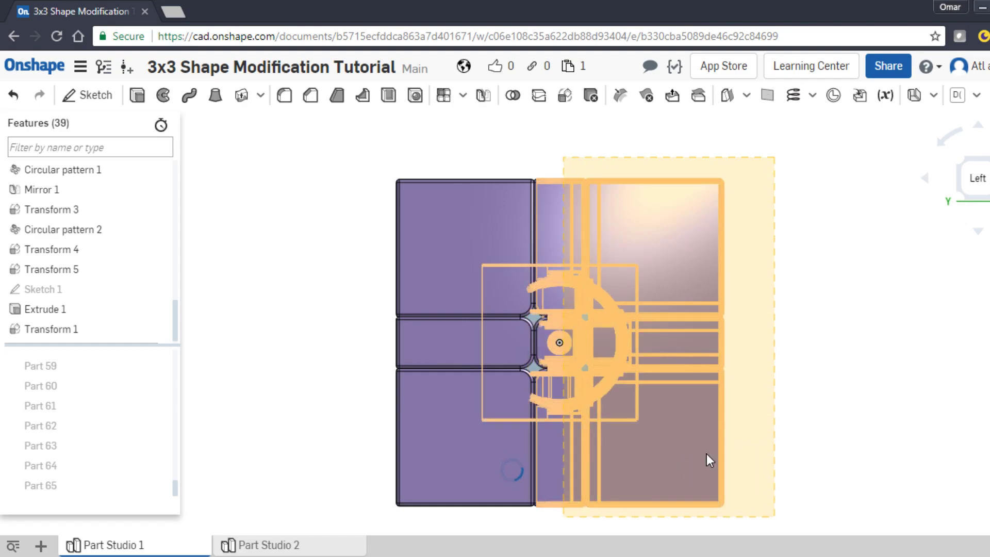
right_click(706, 455)
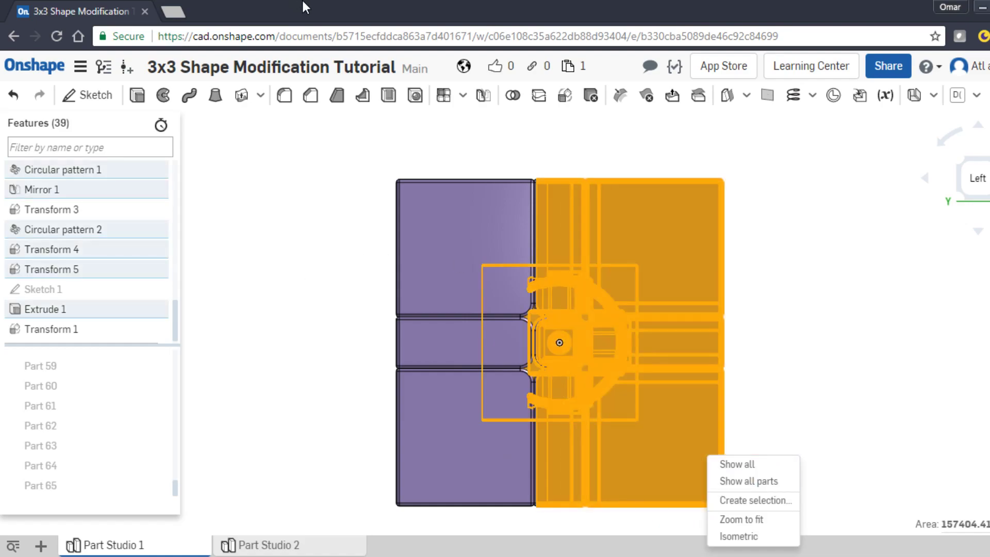
click(837, 328)
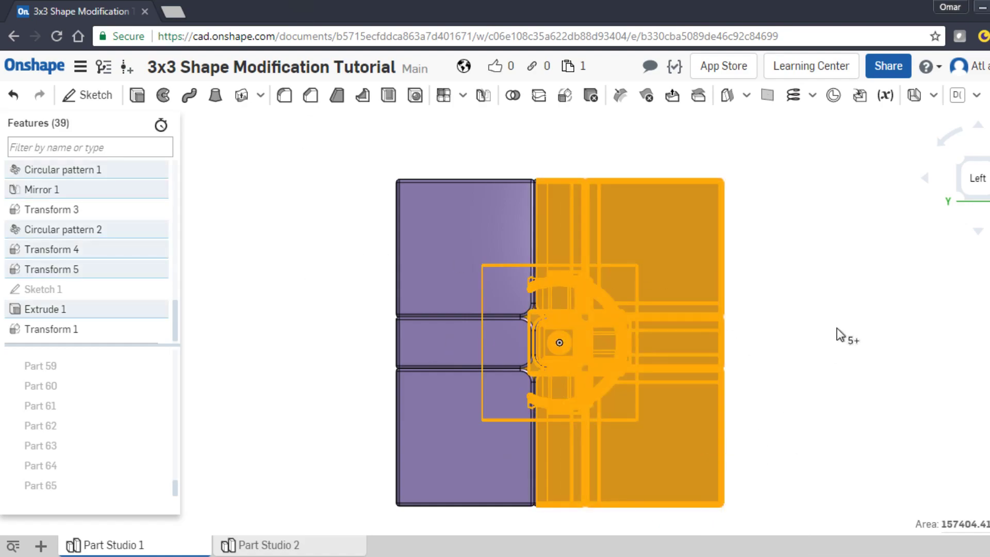
right_click(604, 249)
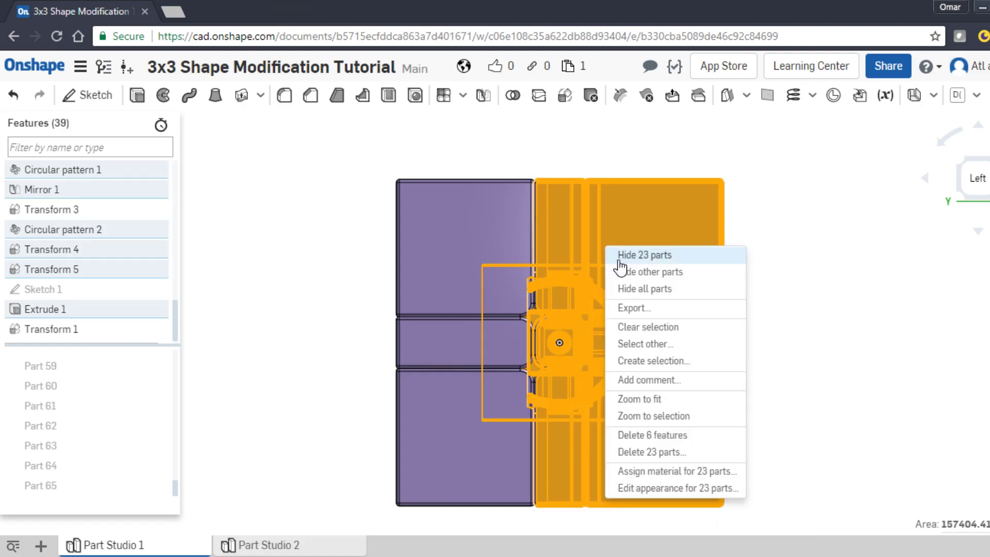
click(619, 261)
Step: Show the Cutting Cube again together with the back layer
right_drag(654, 290, 570, 277)
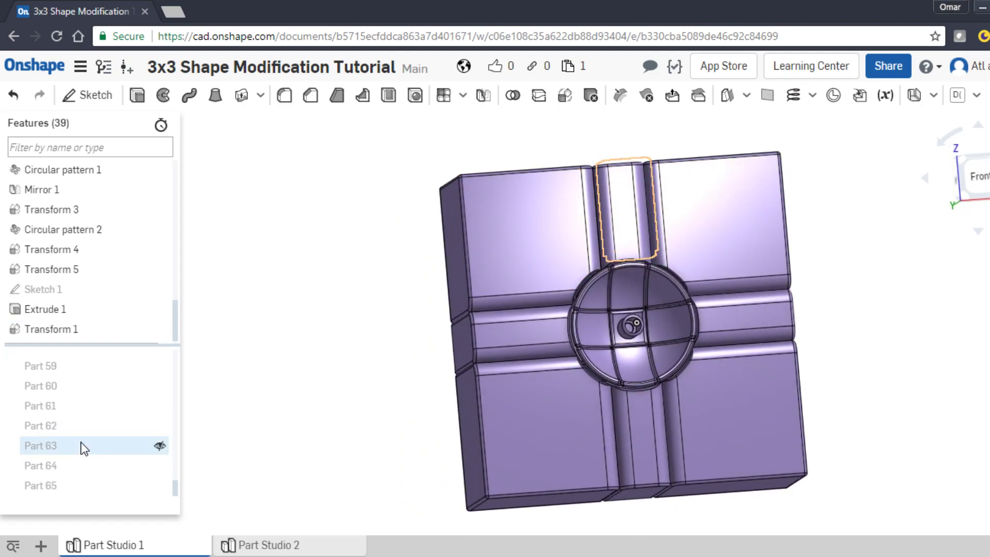
scroll(82, 447, up, 10)
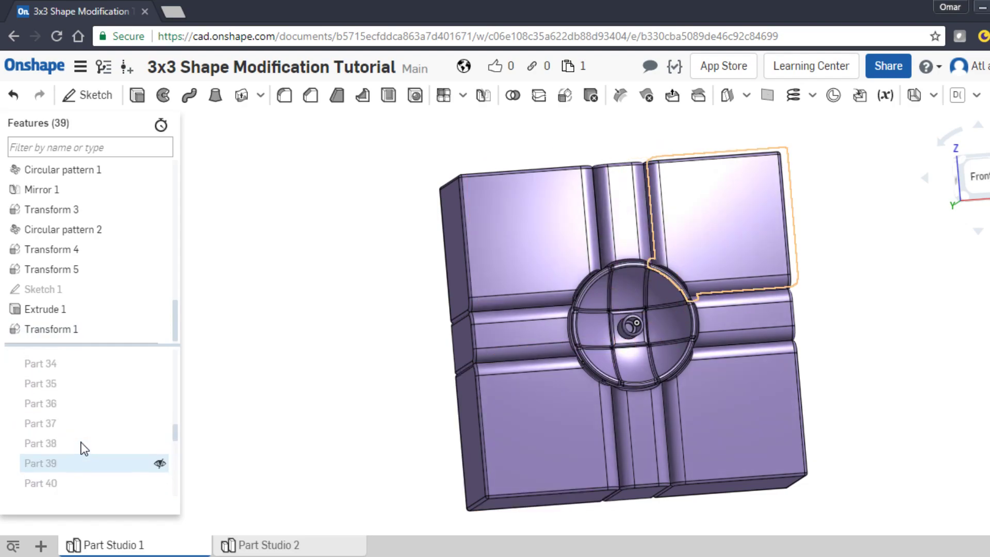
scroll(126, 412, up, 3)
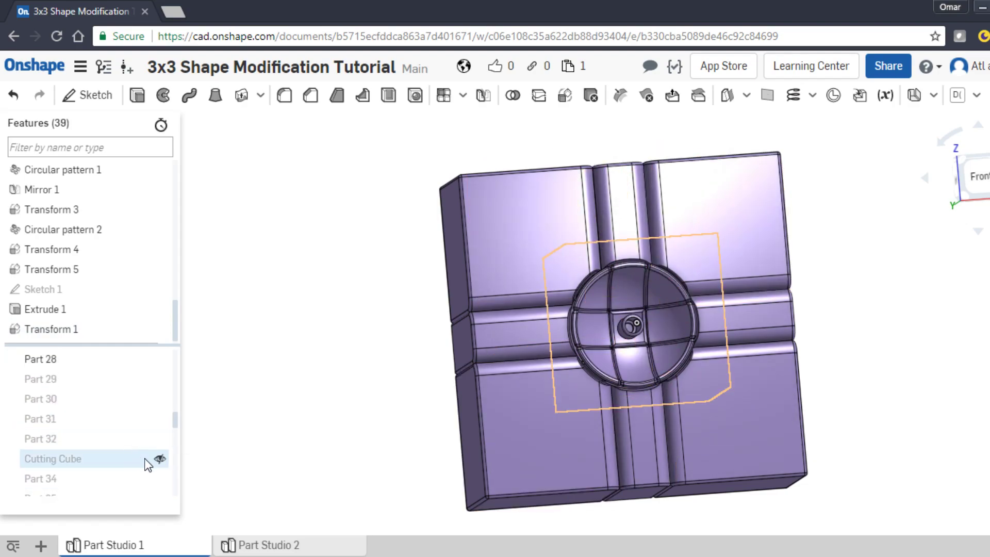
click(160, 459)
right_drag(353, 413, 389, 416)
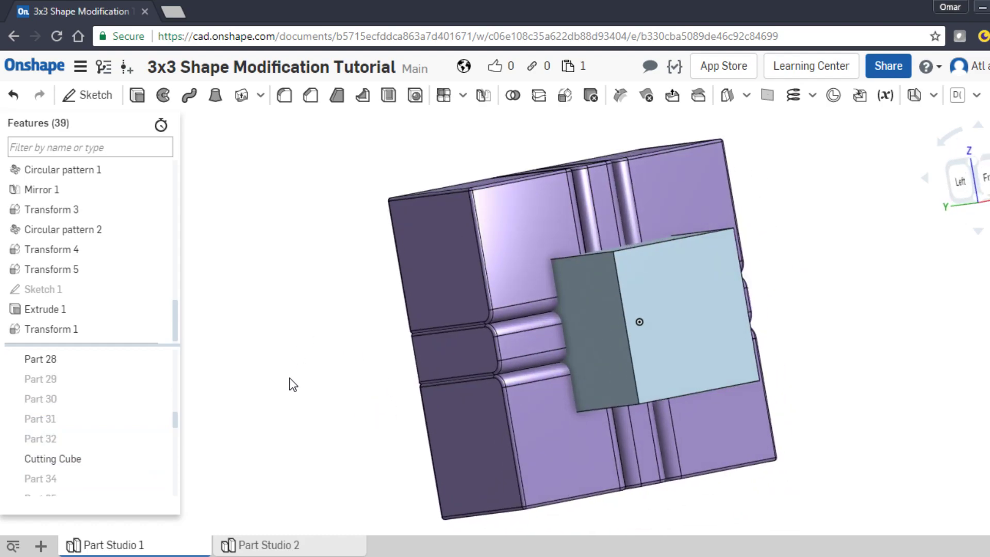
Step: Set up a Boolean Subtract with the Cutting Cube as the tool
click(513, 96)
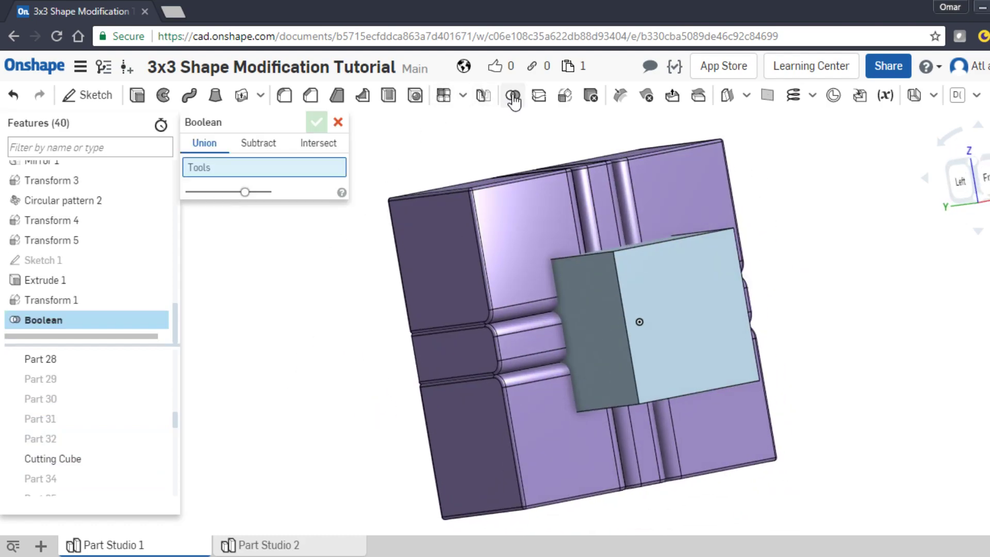
click(255, 145)
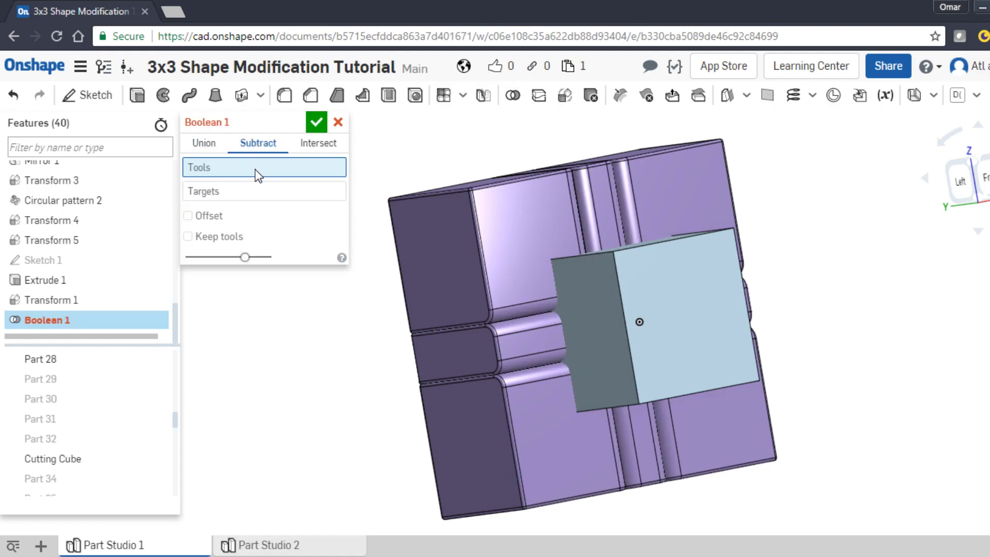
click(664, 298)
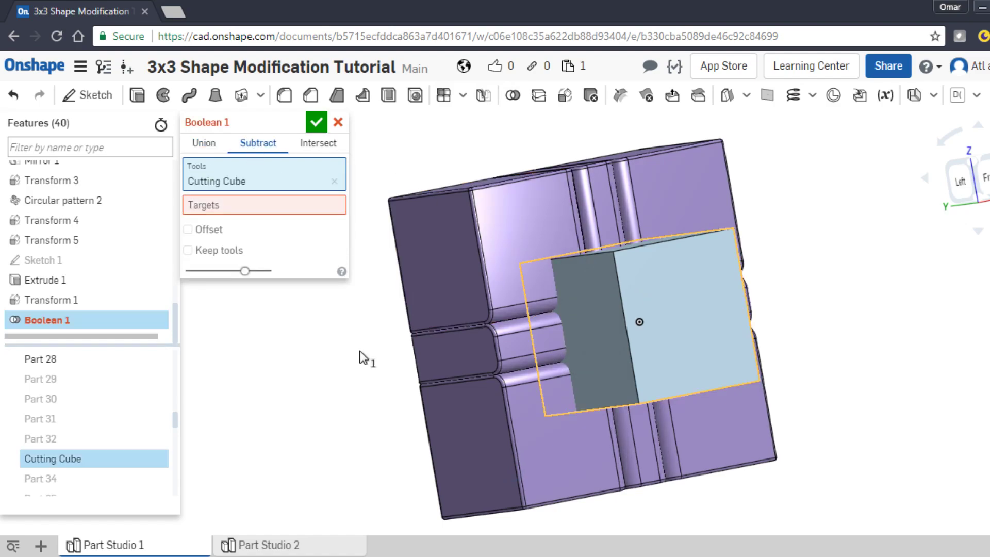
click(290, 212)
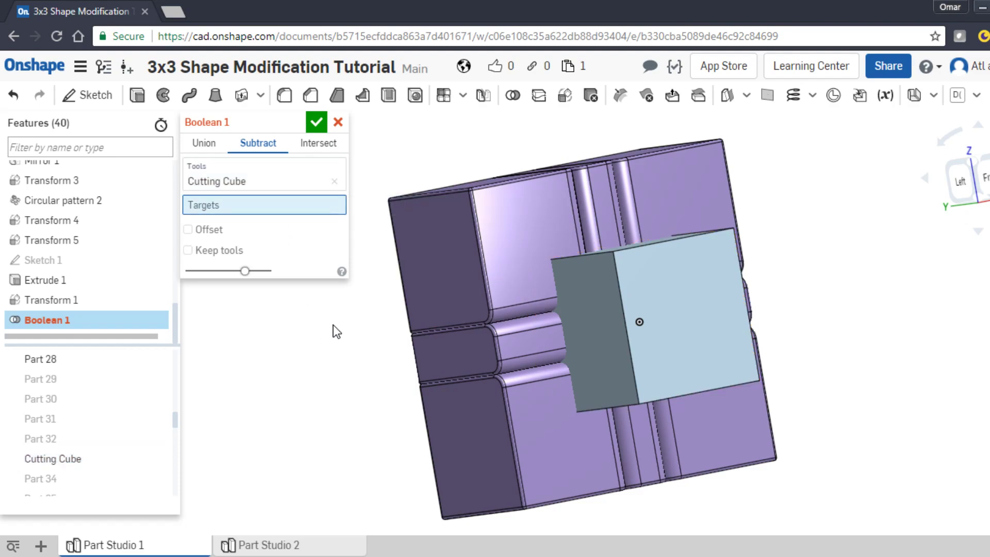
Step: Add the back layer's corners, edges and Center Cap as targets of the subtraction
right_drag(324, 325, 431, 325)
click(496, 248)
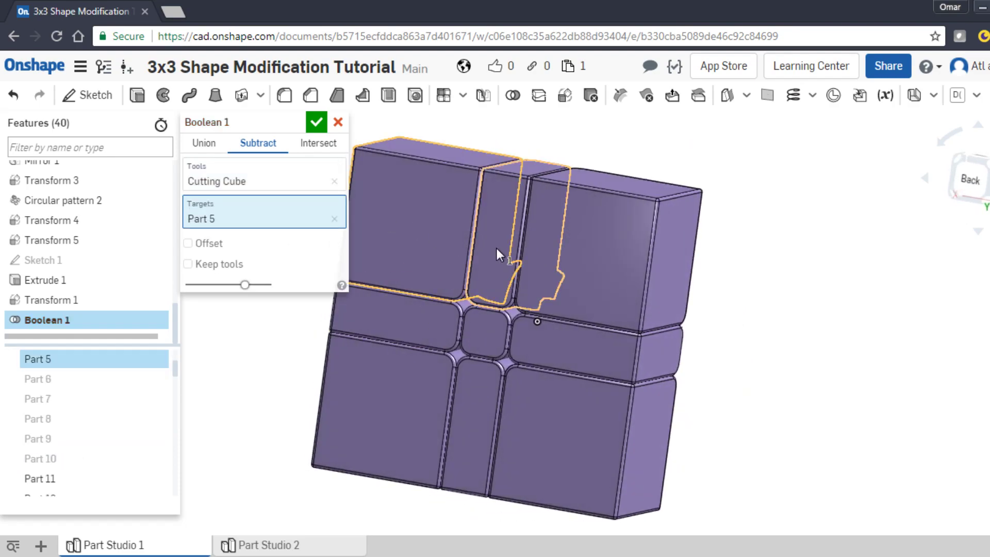
click(559, 342)
click(593, 257)
click(489, 331)
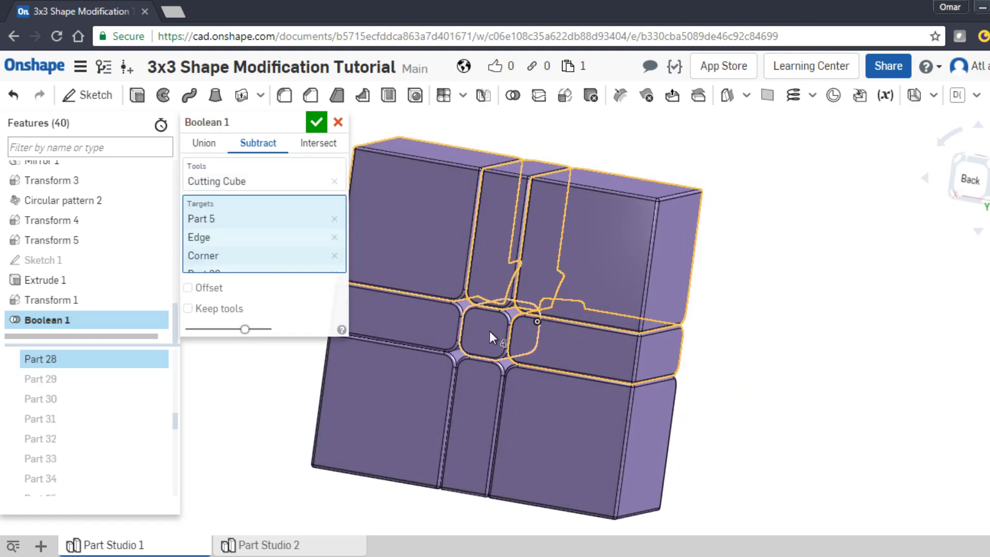
click(428, 319)
click(411, 390)
click(483, 409)
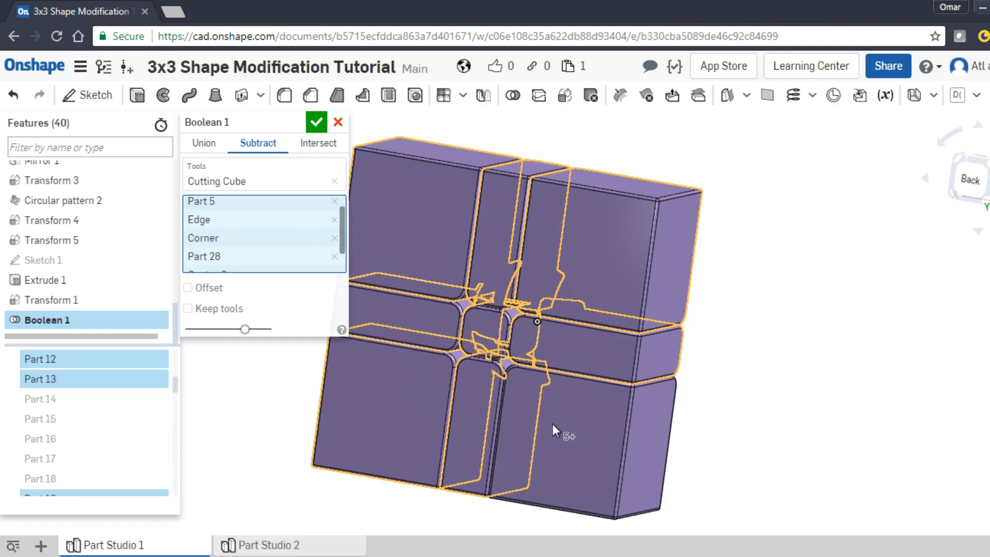
click(552, 423)
Step: Add the Center part to the targets and complete the subtraction of the Cutting Cube without keeping the tool
right_drag(817, 441, 674, 448)
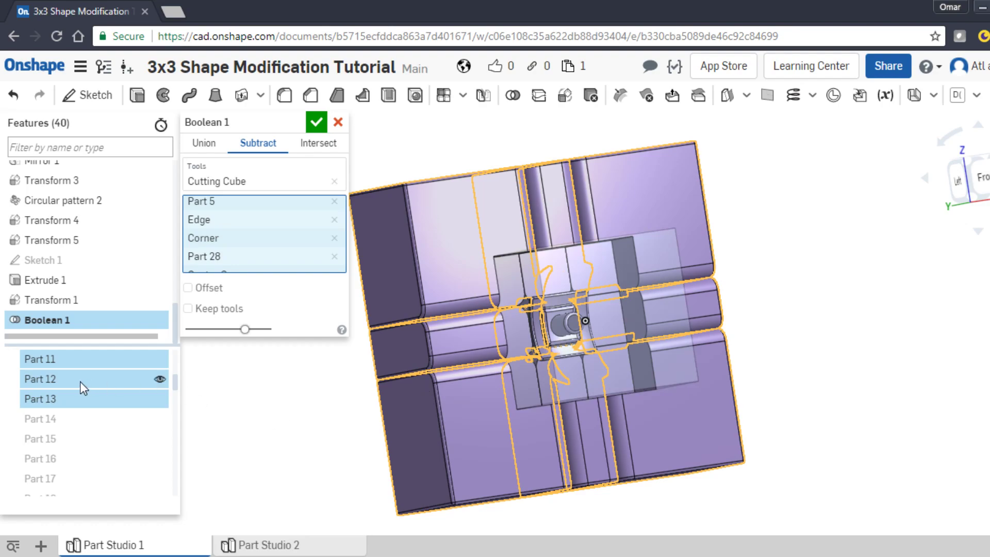
scroll(76, 382, up, 2)
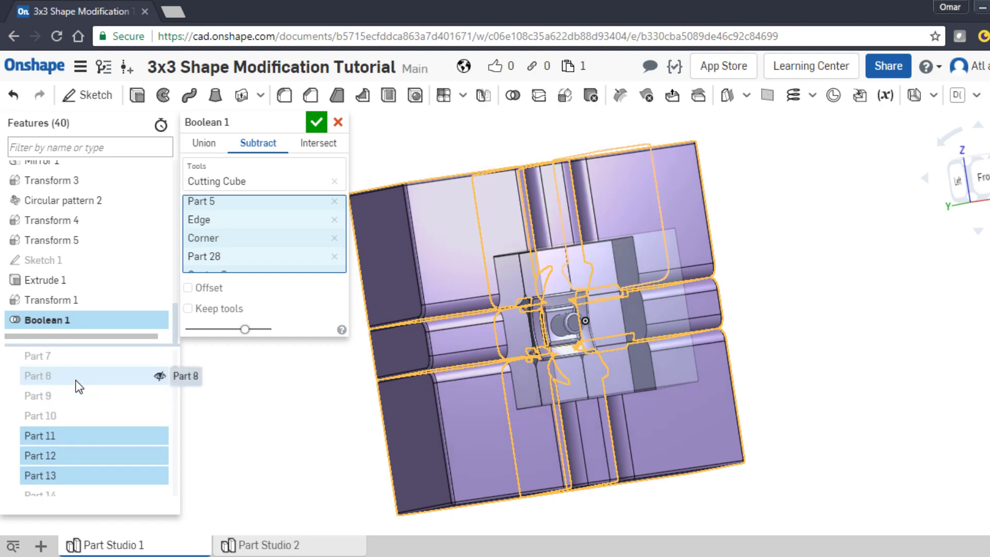
scroll(75, 382, up, 3)
click(72, 415)
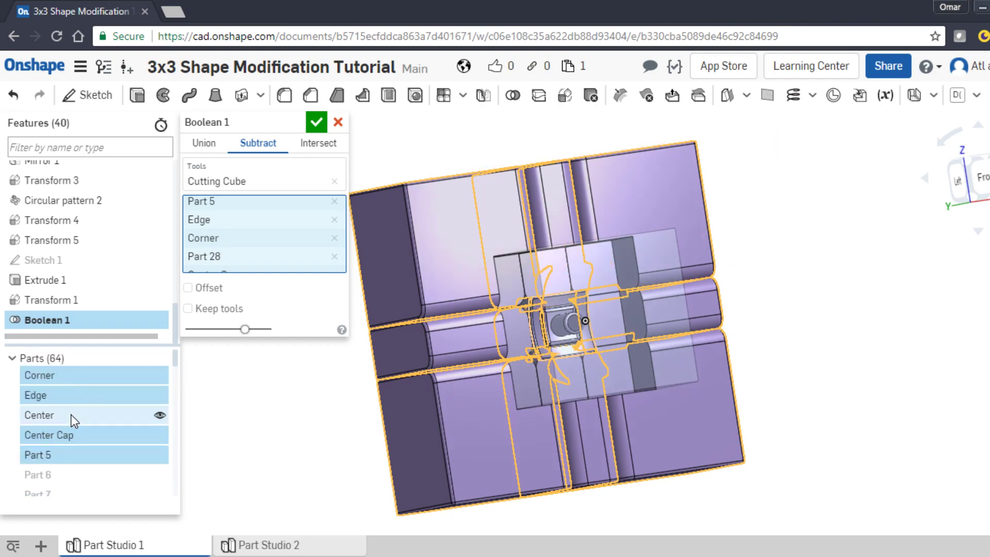
click(322, 124)
mouse_move(280, 364)
right_down()
mouse_move(252, 347)
mouse_move(256, 376)
mouse_move(276, 382)
right_up()
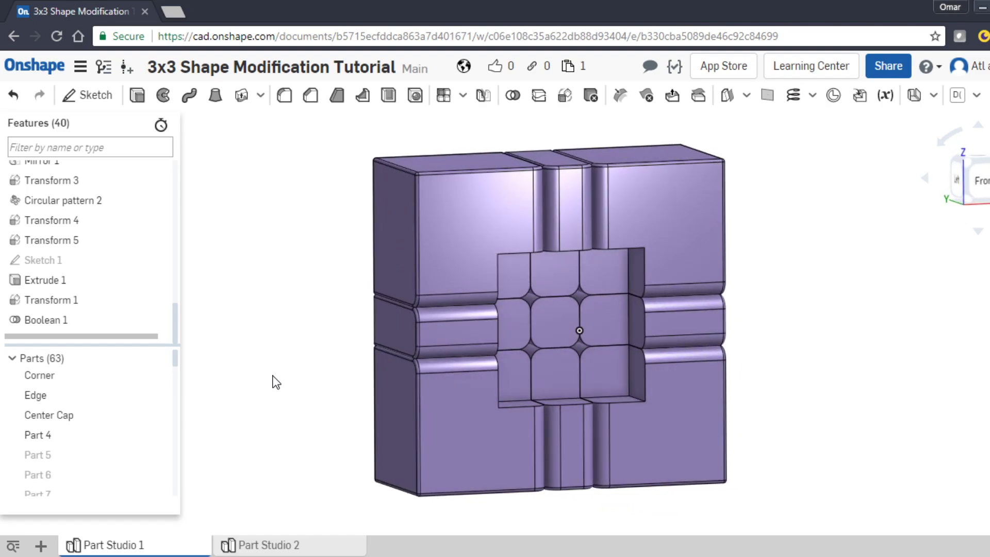